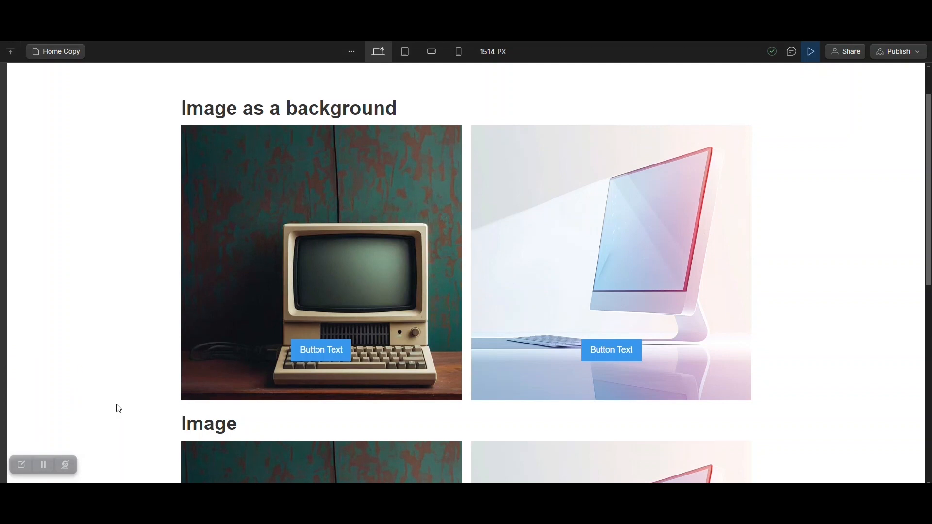
# Compare the button placement in the "Image as a background" and "Image" sections in the desktop preview.
pyautogui.scroll(-6, 119, 408)
pyautogui.scroll(7, 119, 408)
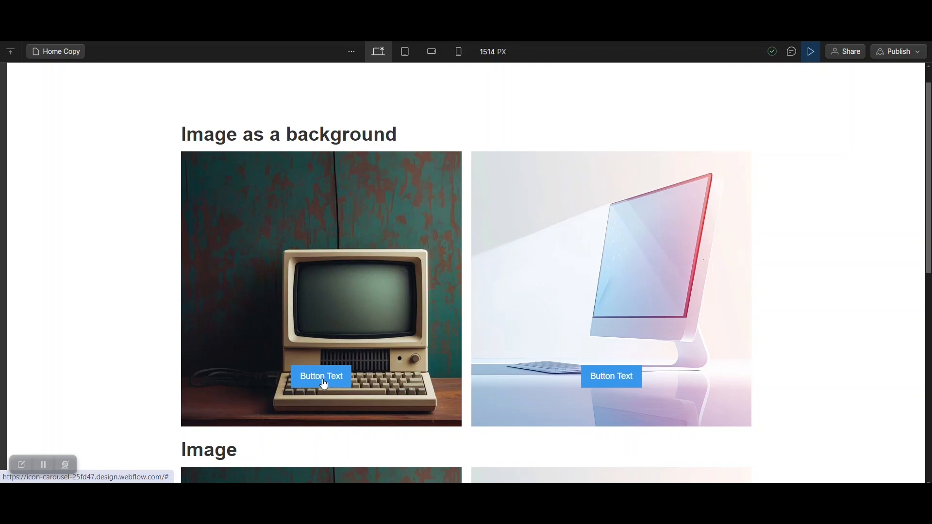
pyautogui.scroll(-6, 324, 384)
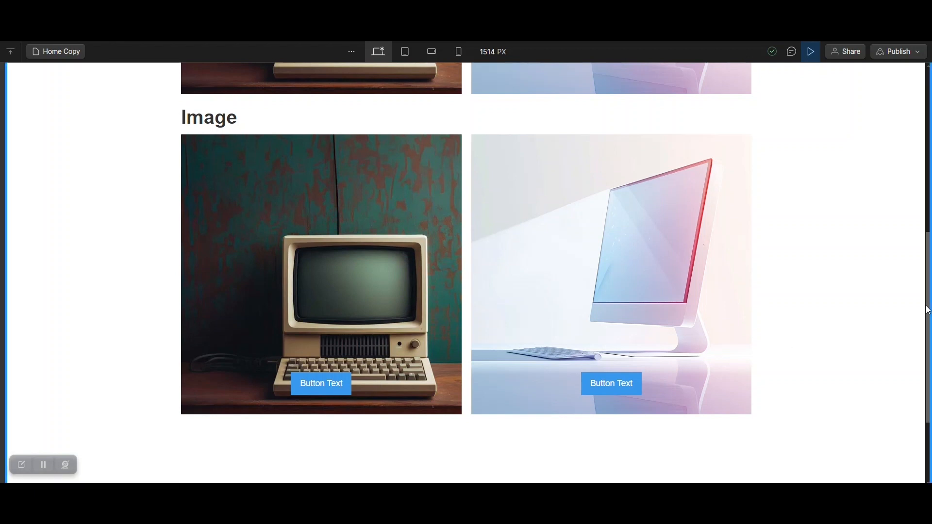
pyautogui.scroll(6, 895, 343)
pyautogui.scroll(-2, 896, 343)
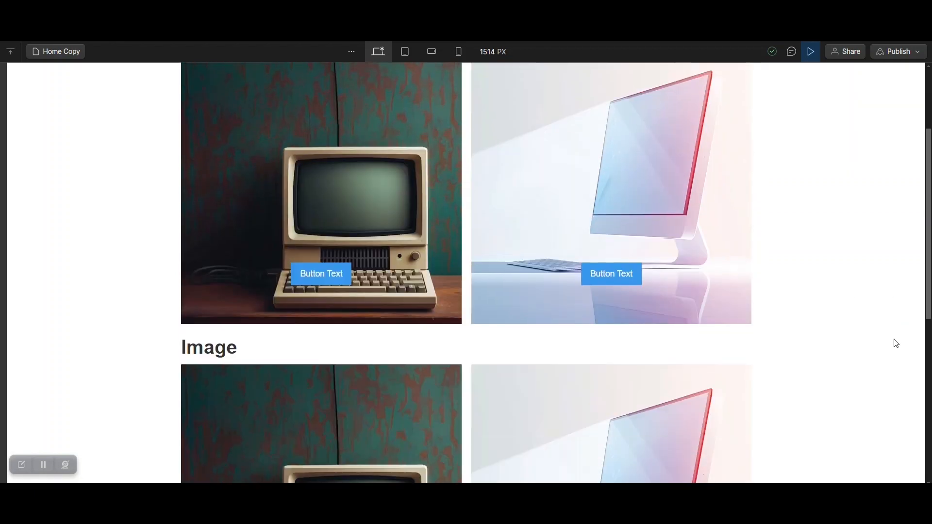
pyautogui.scroll(-4, 896, 343)
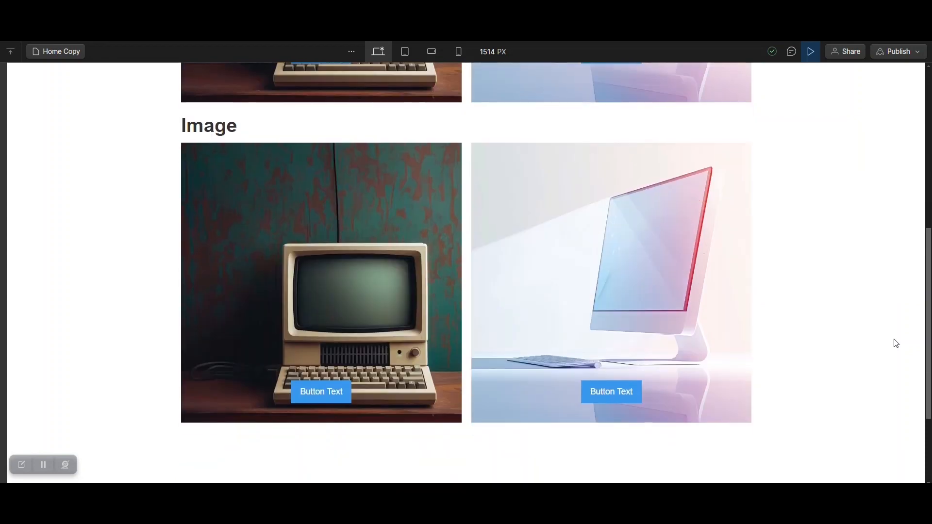
pyautogui.scroll(1, 895, 343)
pyautogui.click(21, 464)
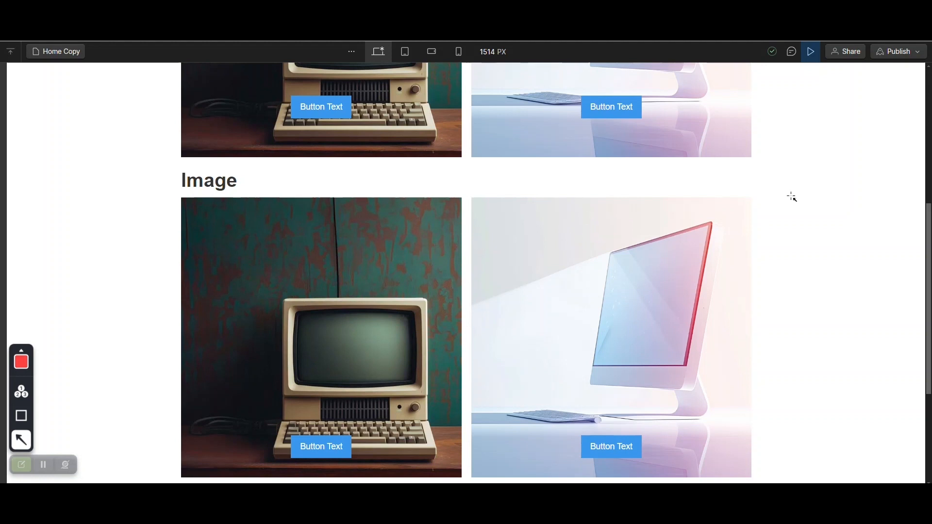
pyautogui.click(20, 469)
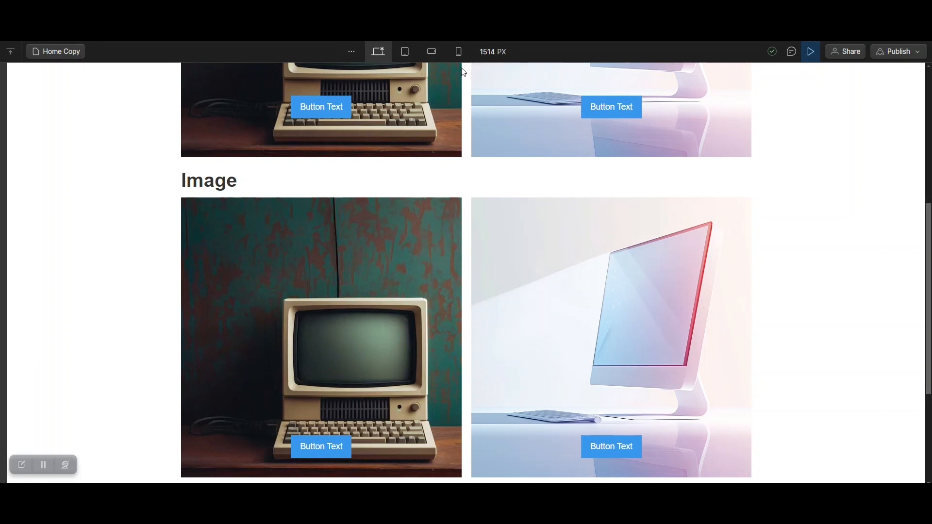
# Preview the page at the tablet breakpoint and compare how both image sections and their buttons adapt.
pyautogui.click(405, 55)
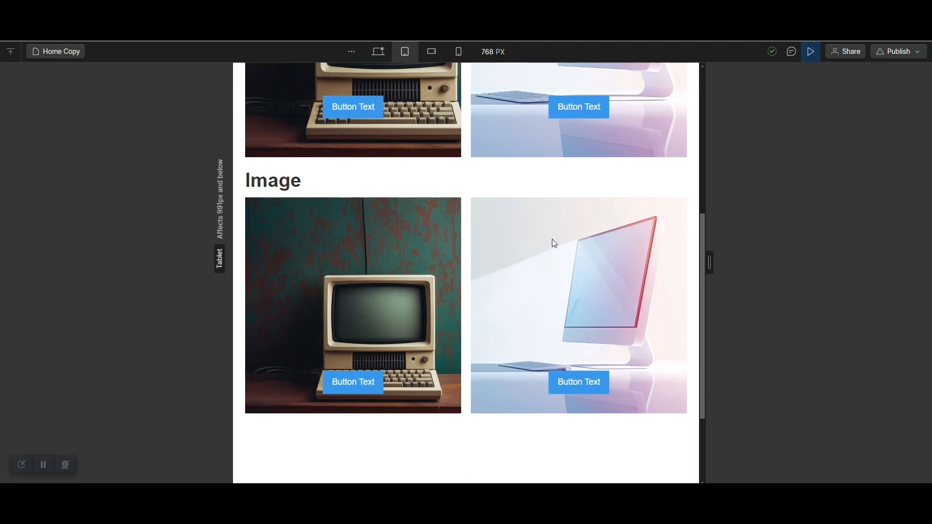
pyautogui.scroll(4, 467, 206)
pyautogui.scroll(-5, 468, 206)
pyautogui.scroll(1, 469, 208)
pyautogui.scroll(5, 468, 208)
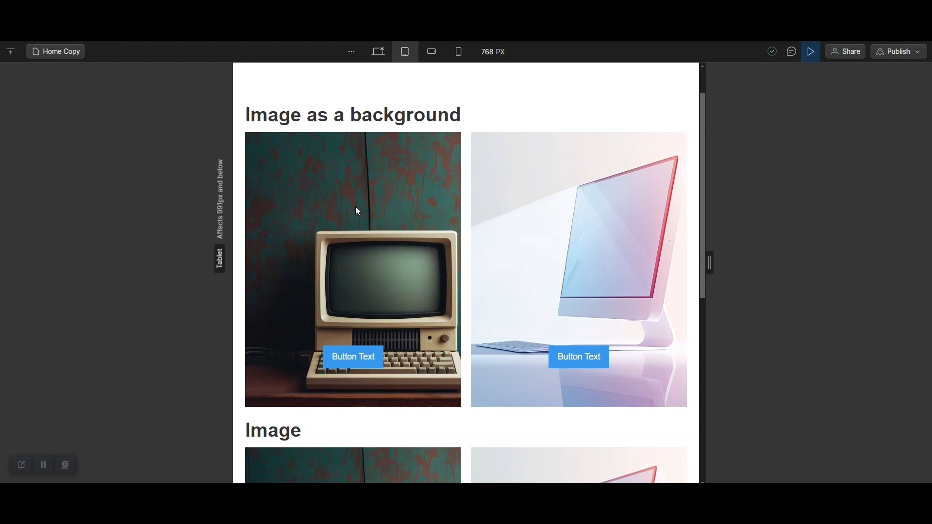
# Leave the preview and examine the styles and nesting of the button on the vintage computer background block.
pyautogui.click(811, 52)
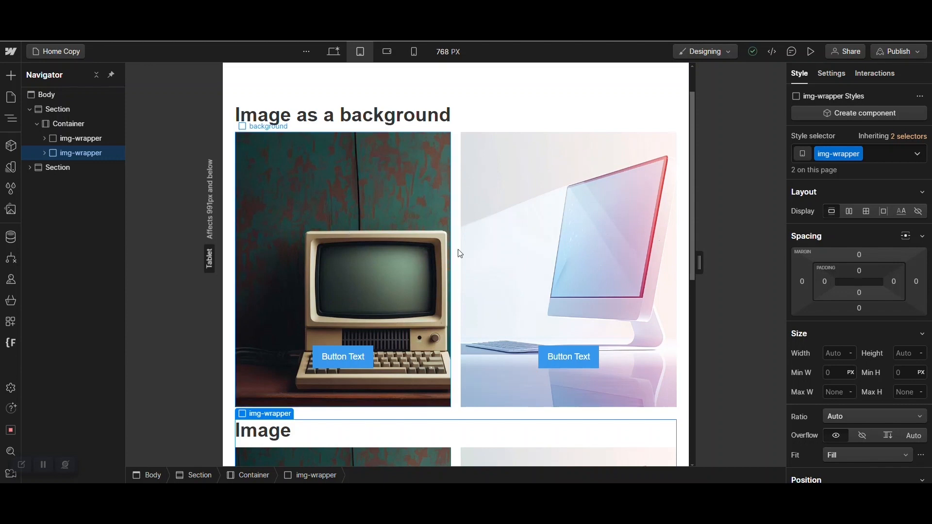
pyautogui.scroll(-5, 884, 246)
pyautogui.scroll(-8, 885, 249)
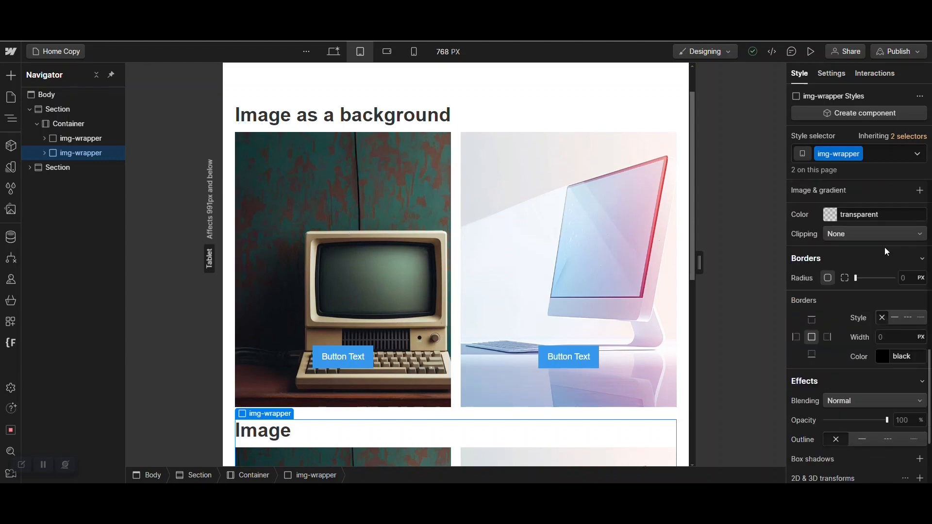
pyautogui.scroll(12, 884, 247)
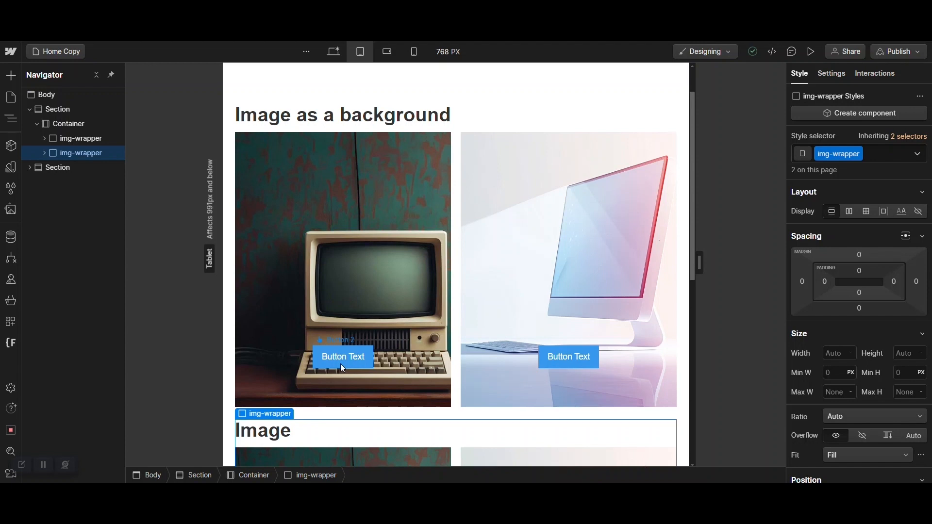
pyautogui.click(367, 364)
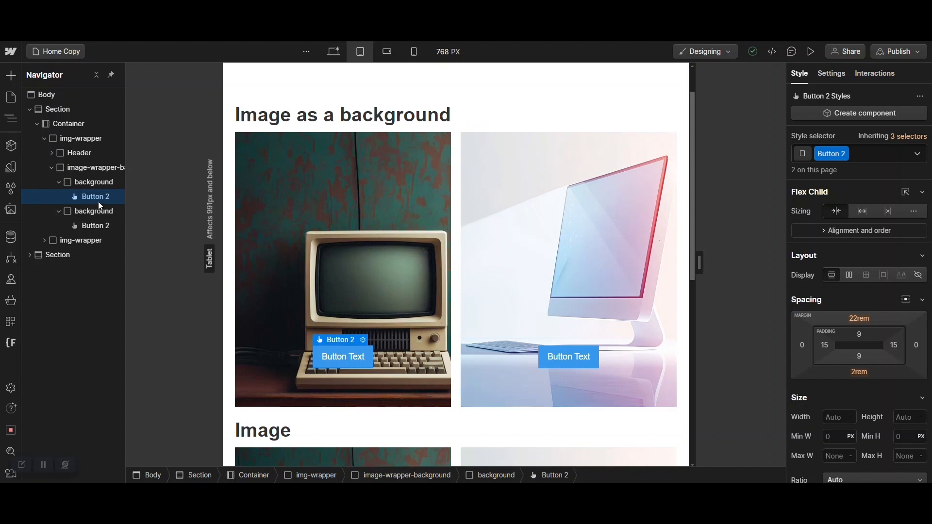
pyautogui.click(59, 182)
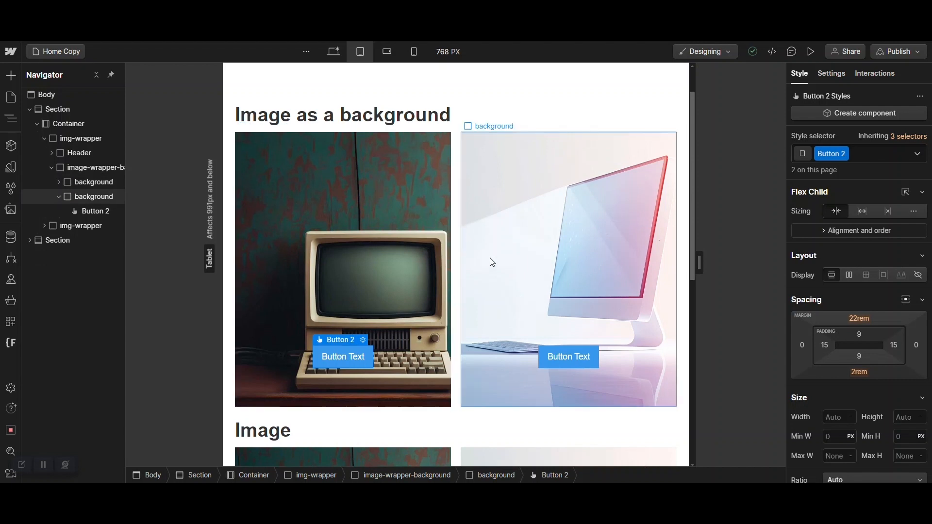
pyautogui.scroll(-7, 491, 261)
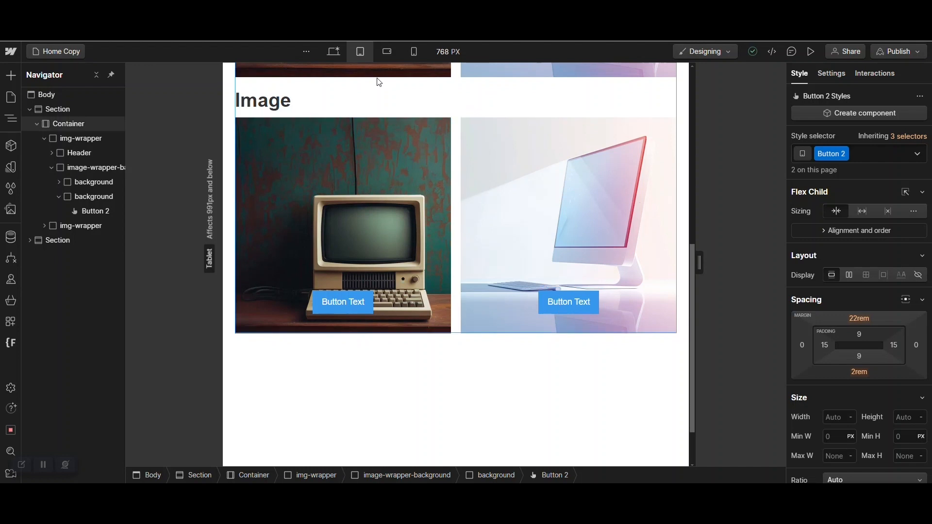
# At the mobile landscape breakpoint, set the top margin of the background section's Button 2 to 10rem.
pyautogui.click(387, 52)
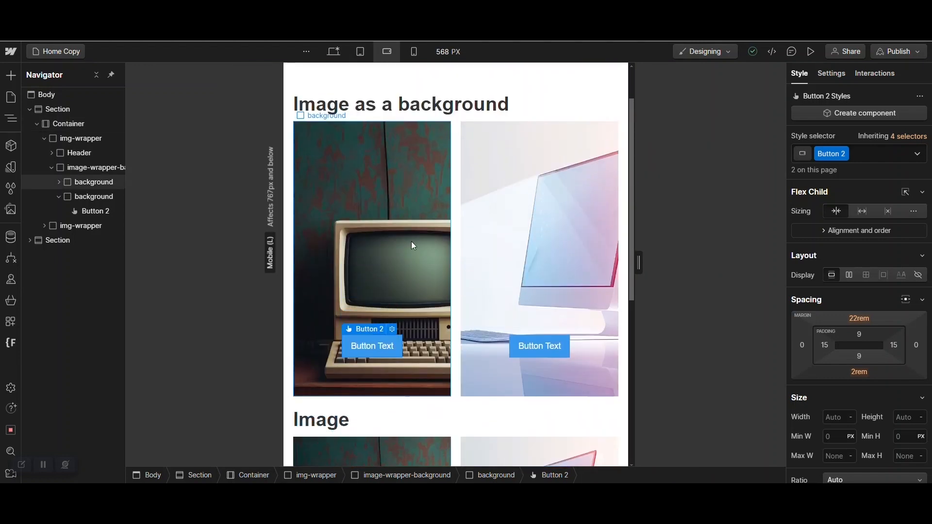
pyautogui.click(546, 345)
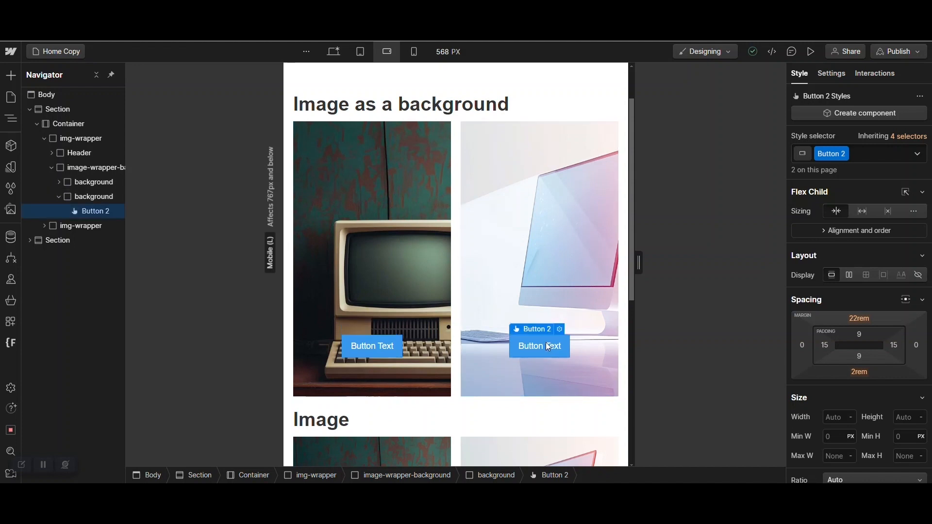
pyautogui.click(856, 319)
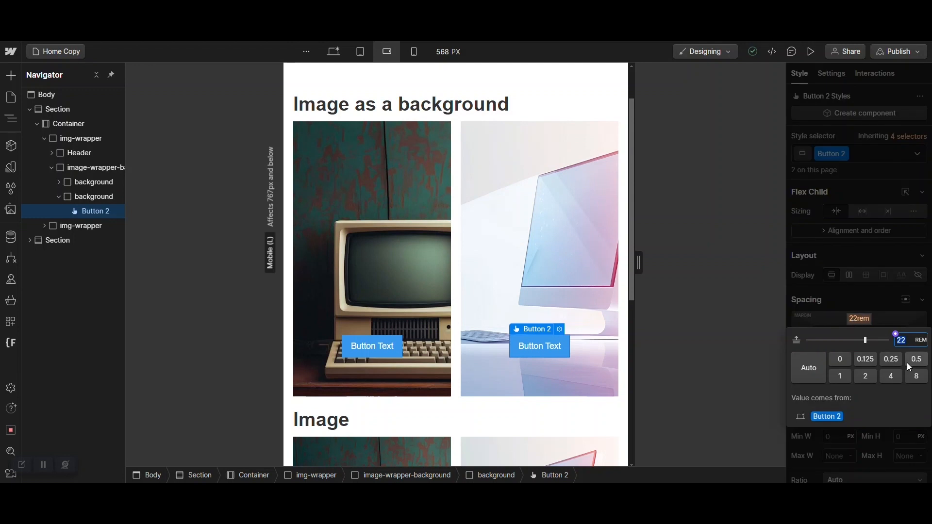
pyautogui.hotkey('alt', 'Down')
pyautogui.hotkey('alt', 'Down')
pyautogui.hotkey('alt', 'Down')
pyautogui.hotkey('alt', 'Down')
pyautogui.hotkey('alt', 'Down')
pyautogui.hotkey('alt', 'Down')
pyautogui.hotkey('alt', 'Down')
pyautogui.hotkey('alt', 'Down')
pyautogui.hotkey('alt', 'Down')
pyautogui.hotkey('alt', 'Down')
pyautogui.hotkey('alt', 'Down')
pyautogui.hotkey('alt', 'Down')
pyautogui.hotkey('alt', 'Down')
pyautogui.hotkey('alt', 'Down')
pyautogui.hotkey('alt', 'Down')
pyautogui.hotkey('alt', 'Down')
pyautogui.hotkey('alt', 'Down')
pyautogui.hotkey('alt', 'Down')
pyautogui.hotkey('alt', 'Down')
pyautogui.hotkey('alt', 'Down')
pyautogui.hotkey('alt', 'Down')
pyautogui.hotkey('alt', 'Down')
pyautogui.hotkey('alt', 'Down')
pyautogui.hotkey('alt', 'Down')
pyautogui.hotkey('alt', 'Down')
pyautogui.hotkey('alt', 'Down')
pyautogui.hotkey('alt', 'Down')
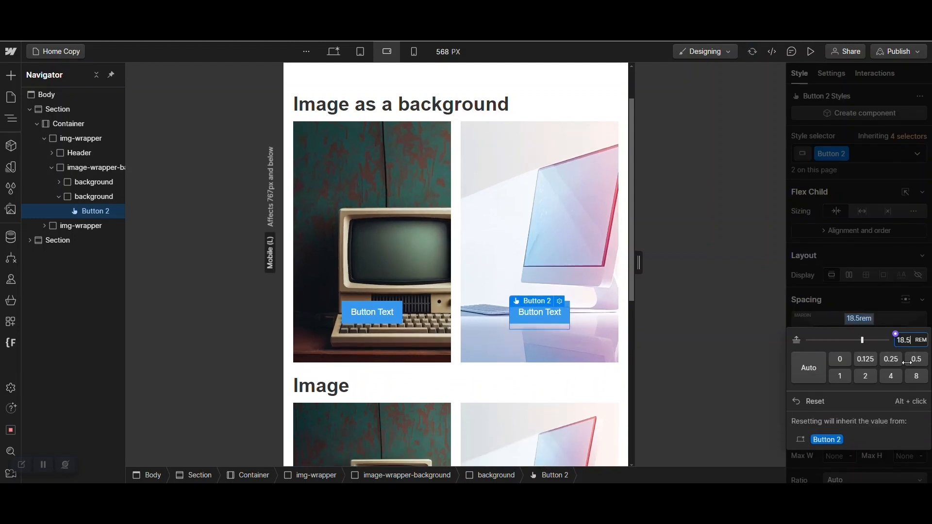
pyautogui.hotkey('alt', 'Down')
pyautogui.hotkey('alt', 'Down')
pyautogui.hotkey('alt', 'Down')
pyautogui.hotkey('alt', 'Down')
pyautogui.hotkey('alt', 'Down')
pyautogui.hotkey('alt', 'Down')
pyautogui.hotkey('alt', 'Down')
pyautogui.hotkey('alt', 'Down')
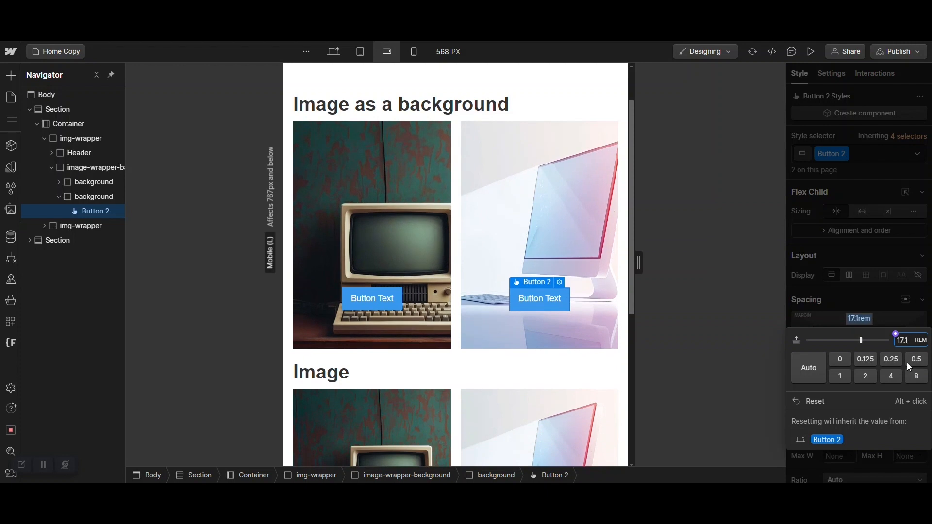
pyautogui.hotkey('alt', 'Down')
pyautogui.hotkey('alt', 'Down')
pyautogui.hotkey('alt', 'Down')
pyautogui.hotkey('alt', 'Down')
pyautogui.hotkey('alt', 'Down')
pyautogui.hotkey('alt', 'Down')
pyautogui.hotkey('alt', 'Down')
pyautogui.hotkey('alt', 'Down')
pyautogui.hotkey('alt', 'Down')
pyautogui.hotkey('alt', 'Down')
pyautogui.hotkey('alt', 'Down')
pyautogui.hotkey('alt', 'Down')
pyautogui.hotkey('alt', 'Down')
pyautogui.hotkey('alt', 'Down')
pyautogui.hotkey('alt', 'Down')
pyautogui.hotkey('alt', 'Down')
pyautogui.hotkey('alt', 'Down')
pyautogui.hotkey('alt', 'Down')
pyautogui.hotkey('alt', 'Down')
pyautogui.hotkey('alt', 'Down')
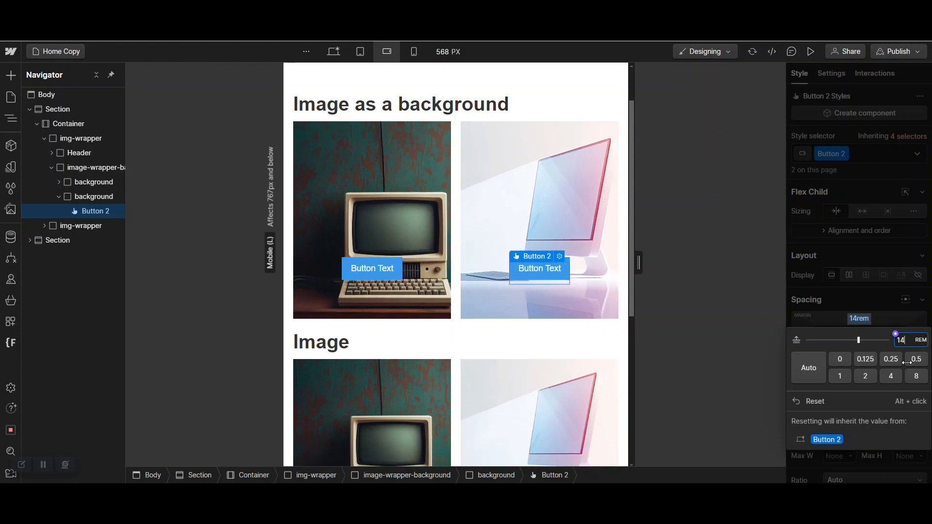
pyautogui.hotkey('alt', 'Down')
pyautogui.hotkey('alt', 'Down')
pyautogui.hotkey('alt', 'Down')
pyautogui.hotkey('alt', 'Down')
pyautogui.hotkey('alt', 'Down')
pyautogui.hotkey('alt', 'Down')
pyautogui.hotkey('alt', 'Down')
pyautogui.hotkey('alt', 'Down')
pyautogui.hotkey('alt', 'Down')
pyautogui.hotkey('alt', 'Down')
pyautogui.hotkey('alt', 'Down')
pyautogui.hotkey('alt', 'Down')
pyautogui.hotkey('alt', 'Down')
pyautogui.hotkey('alt', 'Down')
pyautogui.hotkey('alt', 'Down')
pyautogui.hotkey('alt', 'Down')
pyautogui.hotkey('alt', 'Down')
pyautogui.hotkey('alt', 'Down')
pyautogui.hotkey('alt', 'Down')
pyautogui.hotkey('alt', 'Down')
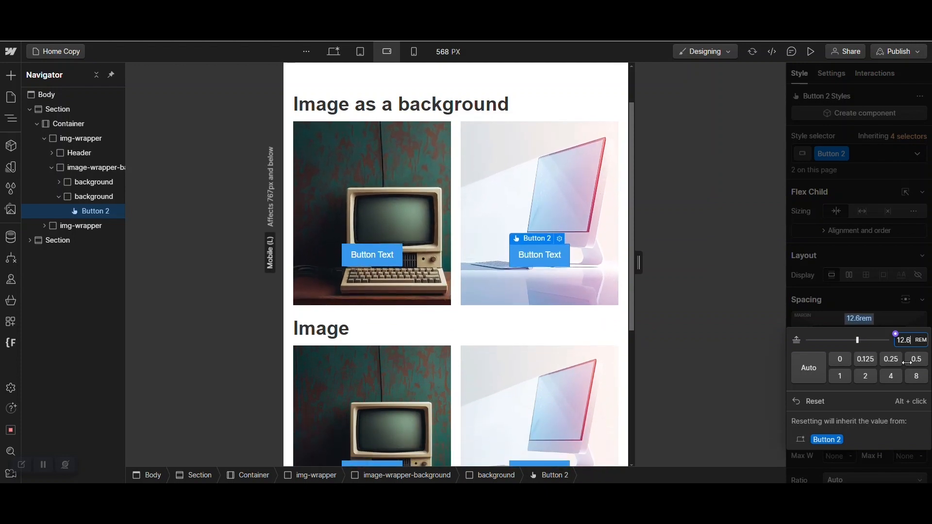
pyautogui.hotkey('alt', 'Down')
pyautogui.hotkey('alt', 'Down')
pyautogui.hotkey('alt', 'Down')
pyautogui.hotkey('alt', 'Down')
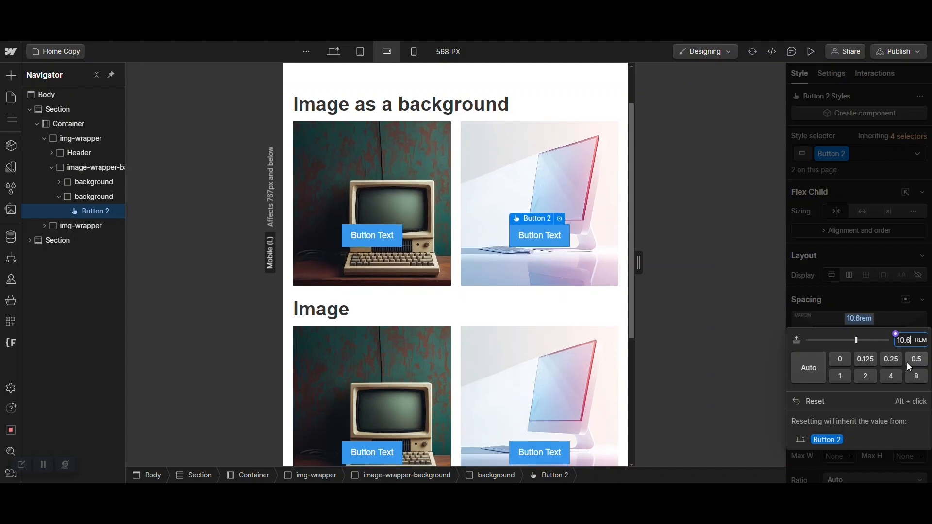
pyautogui.hotkey('alt', 'Down')
pyautogui.hotkey('alt', 'Down')
pyautogui.hotkey('alt', 'Down')
pyautogui.hotkey('alt', 'Down')
pyautogui.hotkey('alt', 'Down')
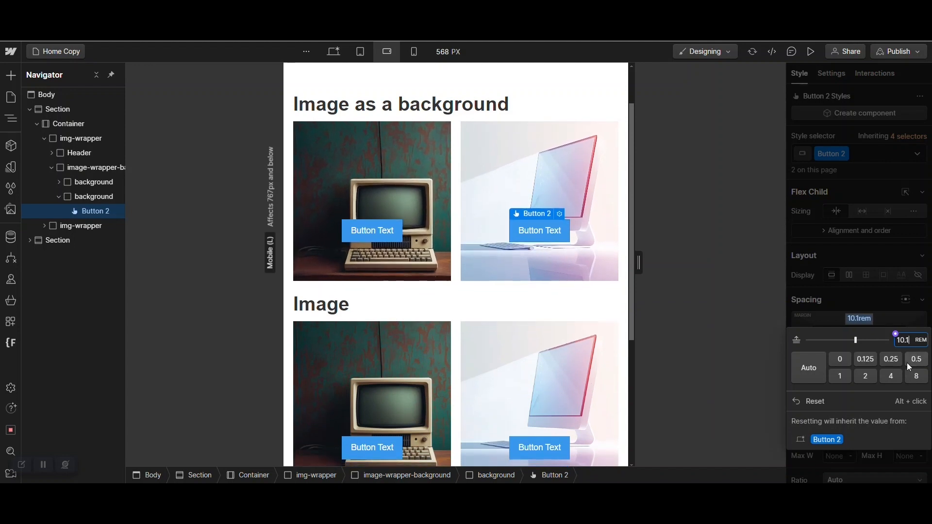
pyautogui.hotkey('alt', 'Down')
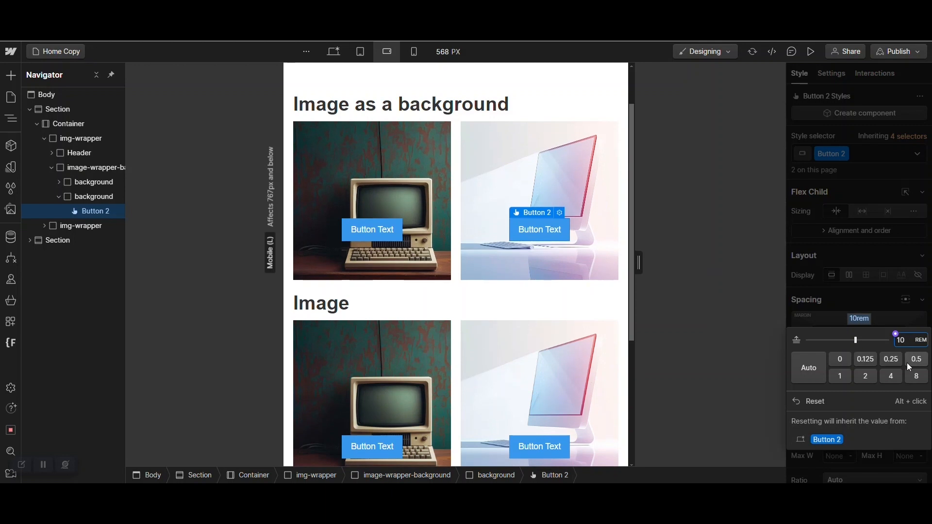
# Compare the image heights and button positions of the two sections at the mobile landscape breakpoint.
pyautogui.scroll(-3, 491, 336)
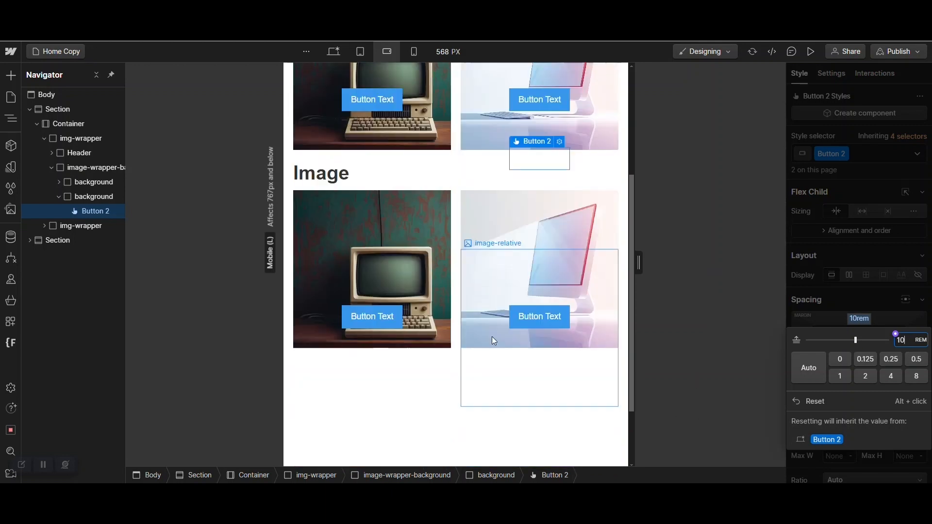
pyautogui.scroll(4, 492, 338)
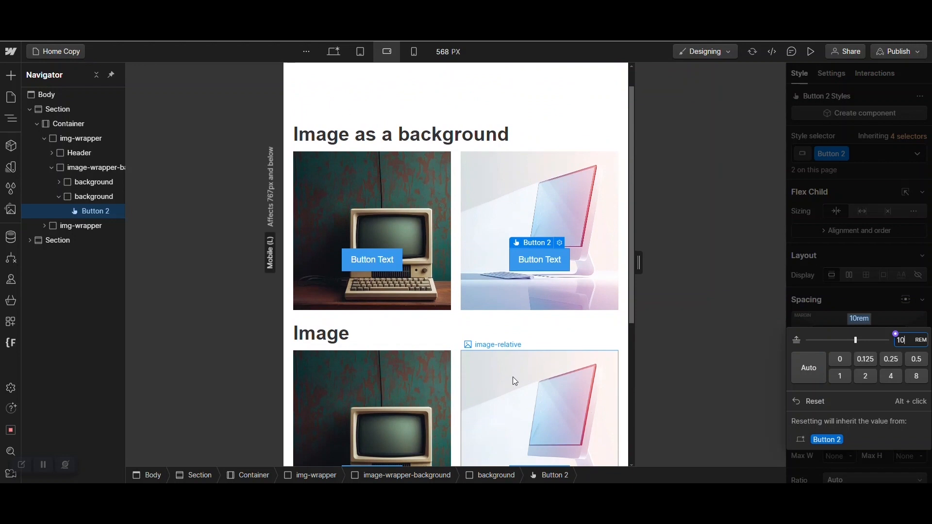
pyautogui.scroll(-4, 513, 378)
pyautogui.scroll(3, 515, 381)
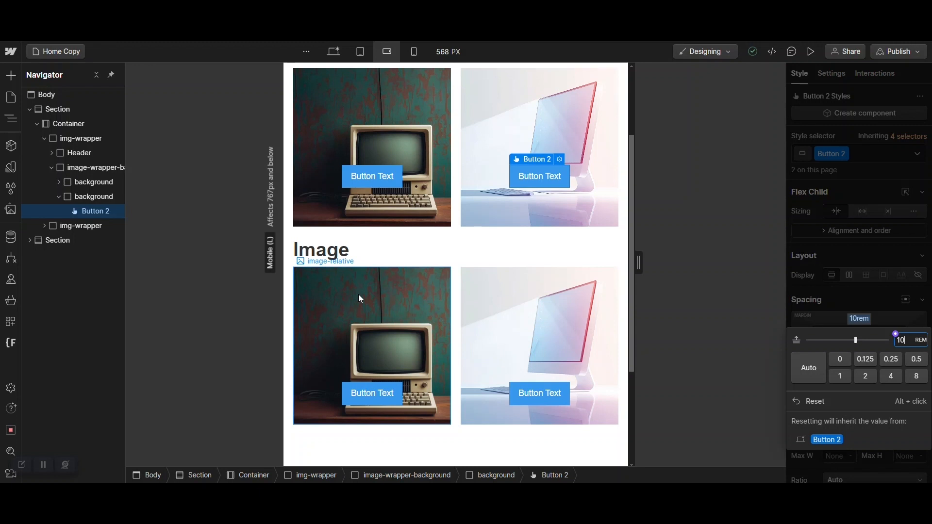
pyautogui.scroll(2, 358, 294)
pyautogui.scroll(-2, 358, 294)
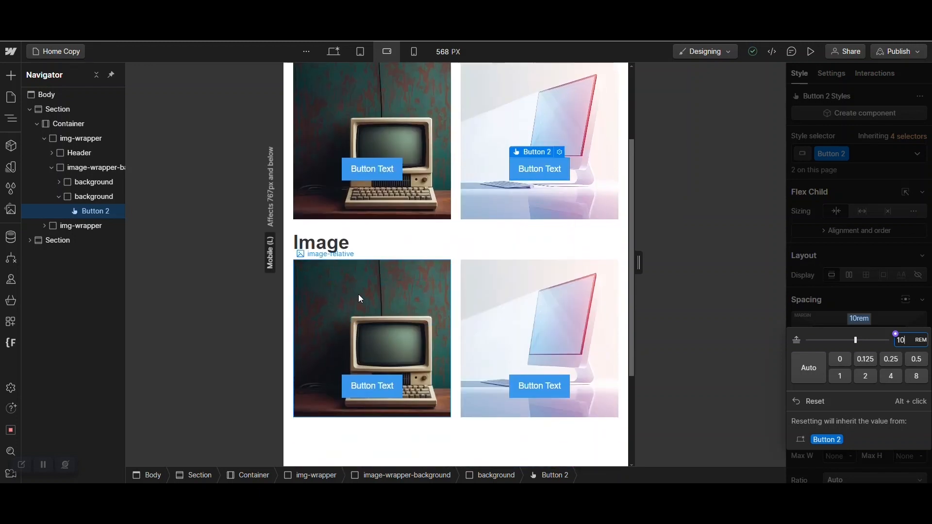
# Check the stacked images and their buttons in both sections at the mobile portrait breakpoint.
pyautogui.click(412, 53)
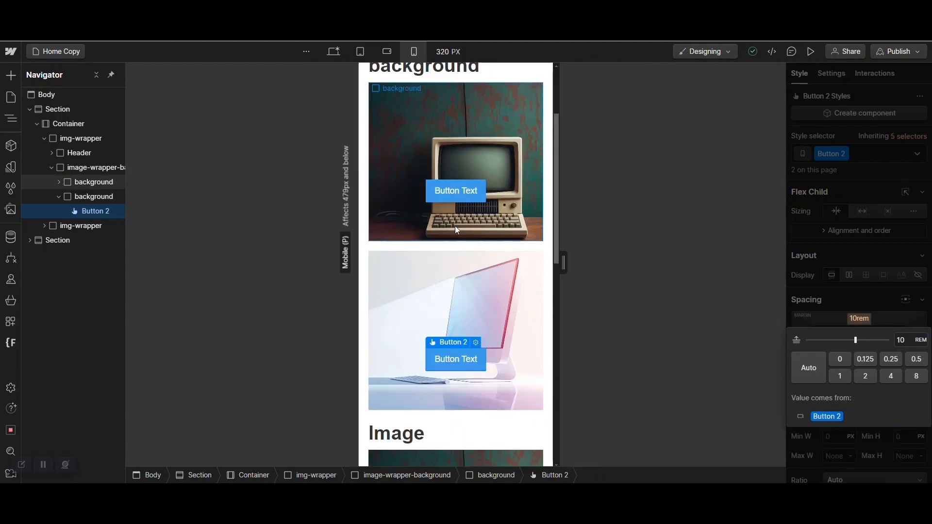
pyautogui.scroll(-7, 455, 230)
pyautogui.scroll(7, 455, 230)
pyautogui.scroll(1, 455, 226)
pyautogui.scroll(-2, 455, 226)
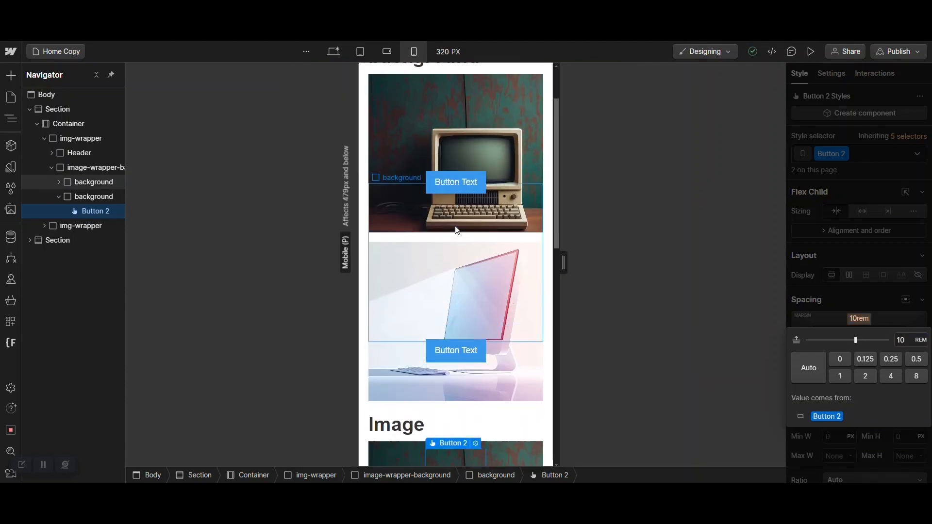
# Return to the desktop breakpoint and review the image and button layout of both sections in the designer.
pyautogui.click(335, 52)
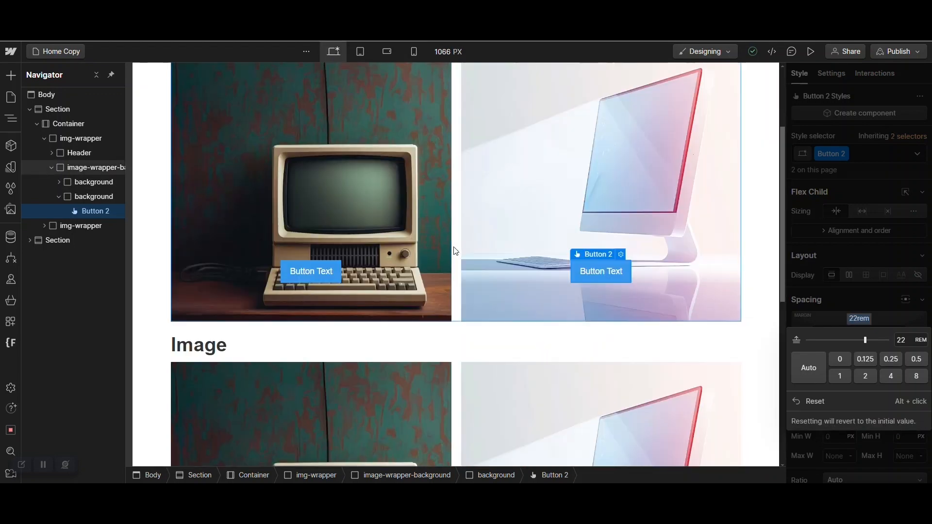
pyautogui.scroll(-5, 455, 250)
pyautogui.scroll(2, 455, 251)
pyautogui.scroll(5, 455, 250)
pyautogui.scroll(-8, 455, 250)
pyautogui.scroll(2, 455, 251)
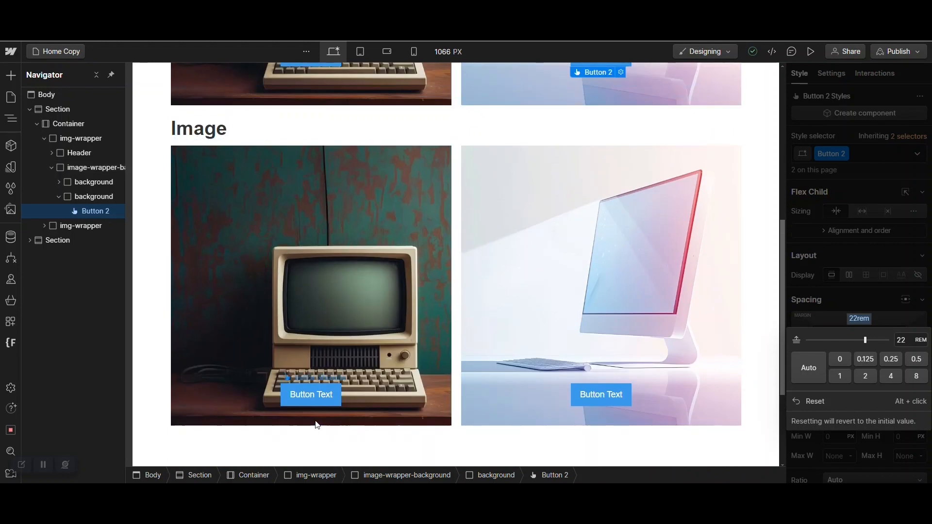
pyautogui.scroll(6, 337, 309)
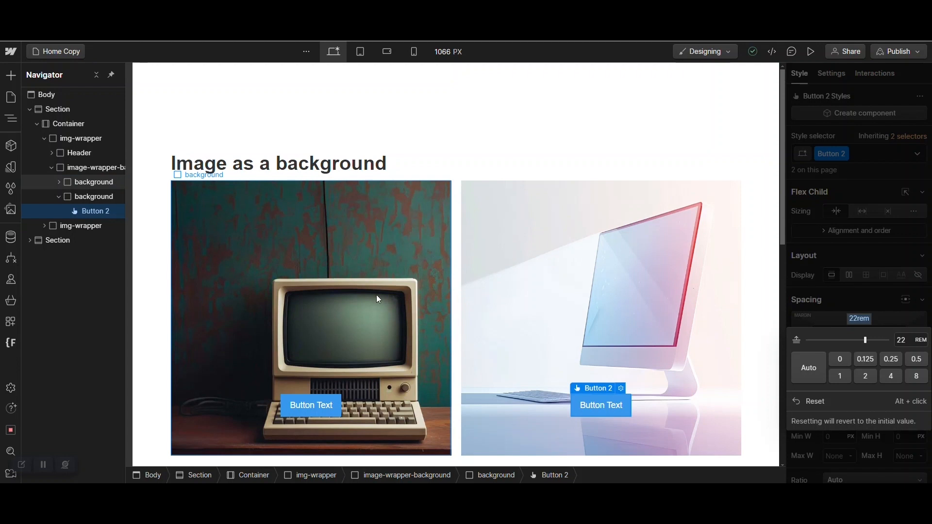
pyautogui.scroll(-3, 373, 388)
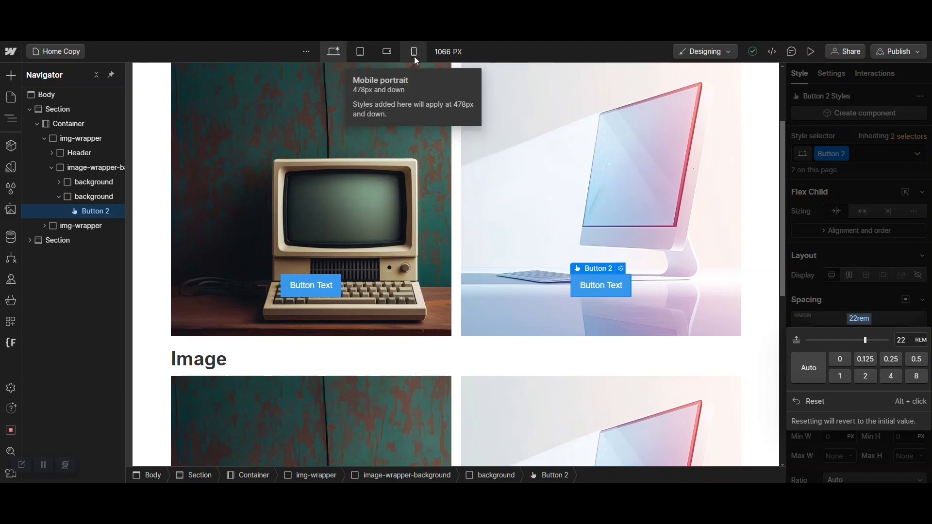
pyautogui.scroll(-5, 385, 174)
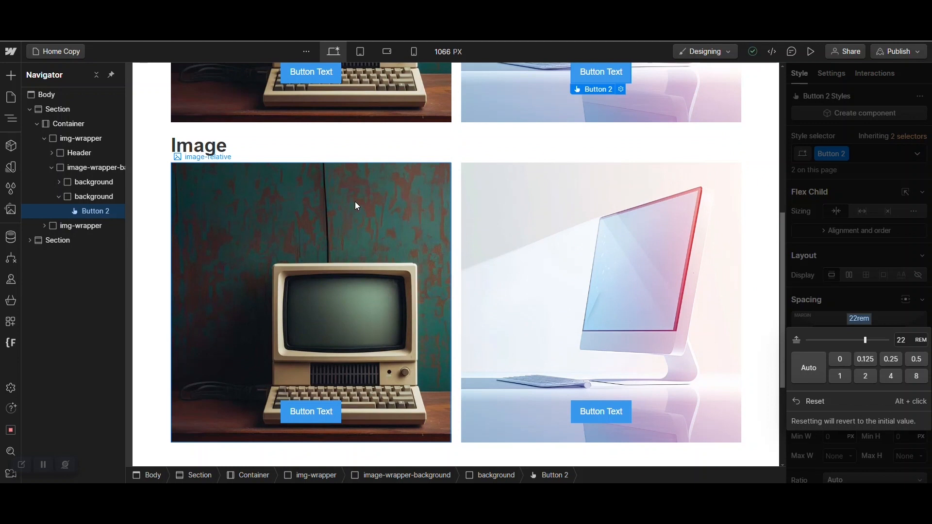
# Expand both img-wrapper elements in the page hierarchy to compare how the background and image-block structures are nested.
pyautogui.click(43, 466)
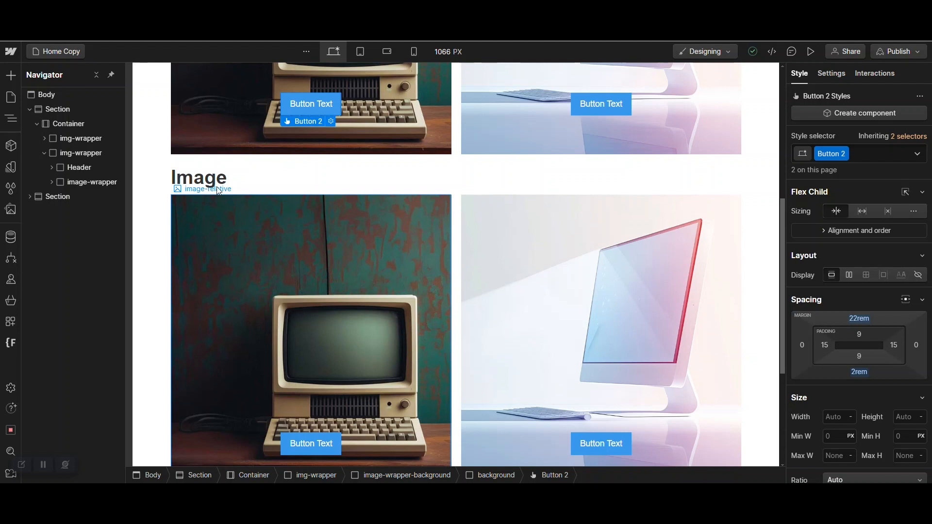
pyautogui.click(44, 152)
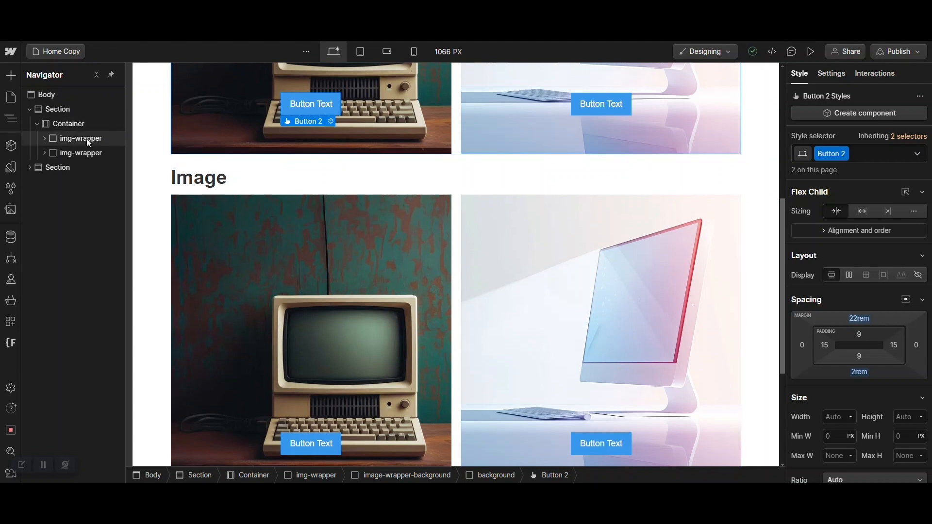
pyautogui.click(45, 138)
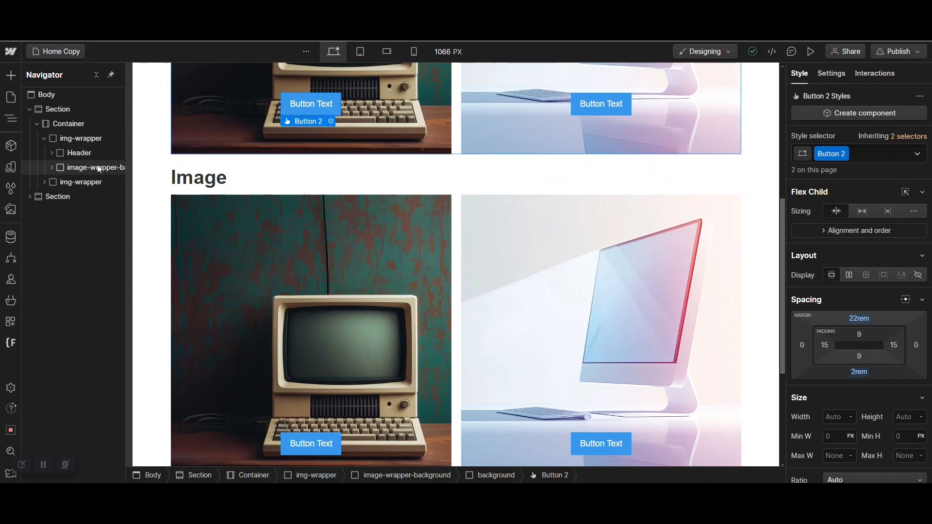
pyautogui.click(44, 182)
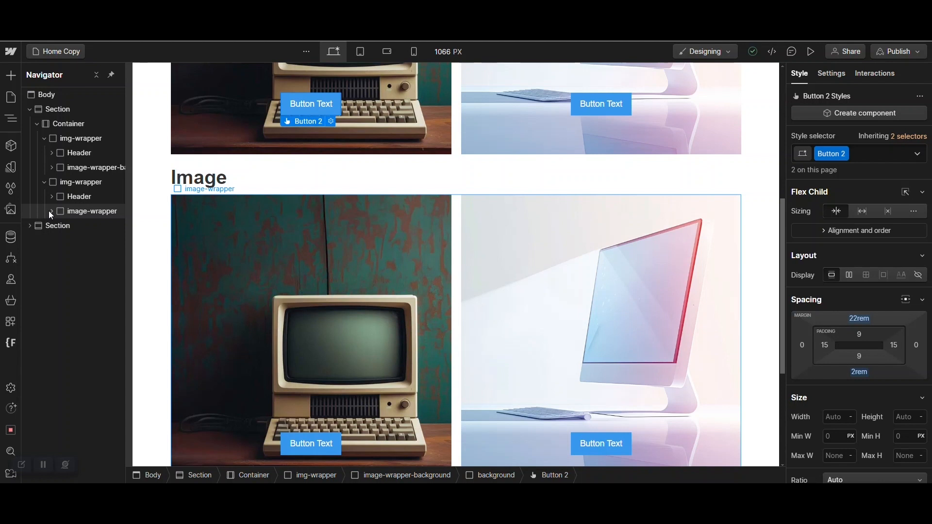
pyautogui.click(51, 167)
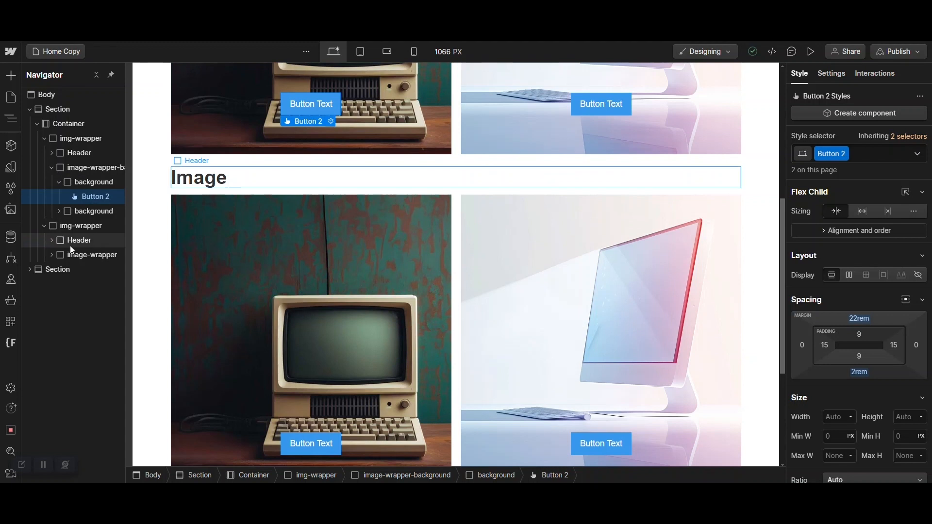
pyautogui.click(52, 255)
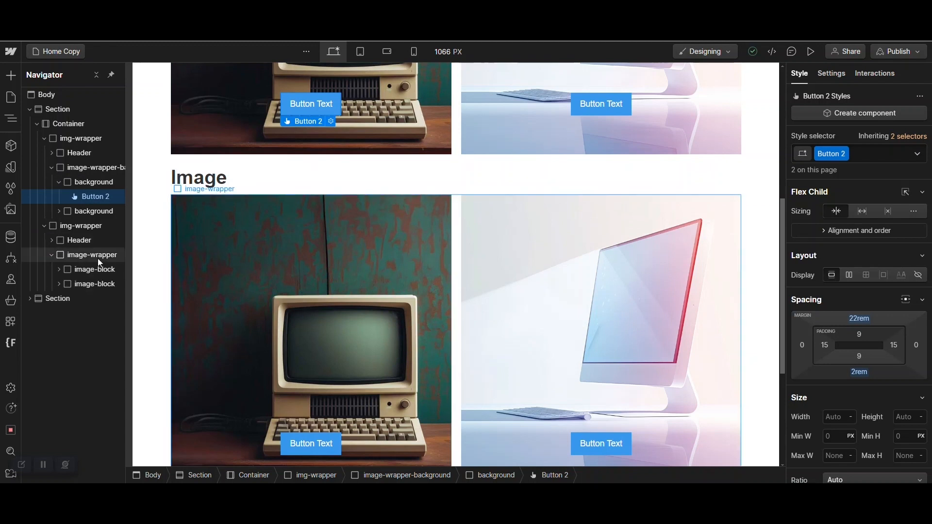
pyautogui.click(58, 270)
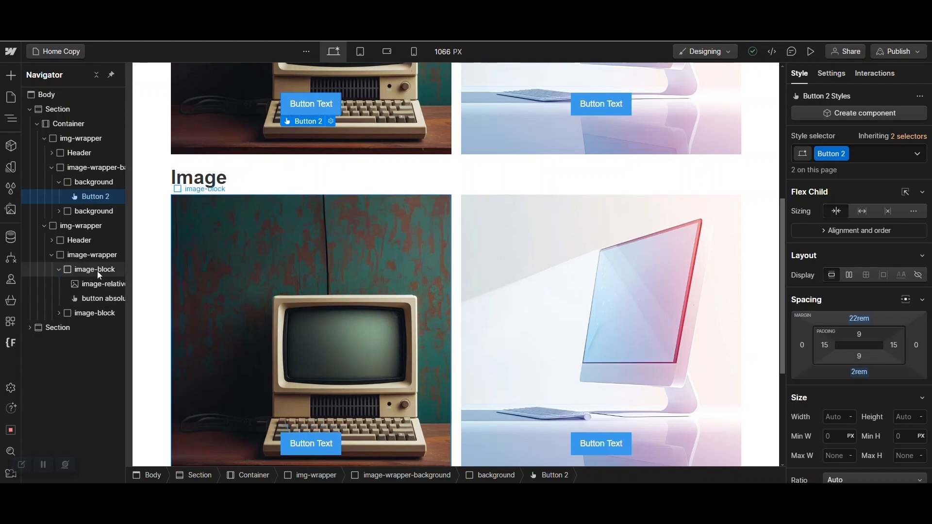
# Inspect the image inside the first image-block and the layout settings of its parent image-wrapper.
pyautogui.click(58, 269)
pyautogui.click(59, 268)
pyautogui.click(94, 284)
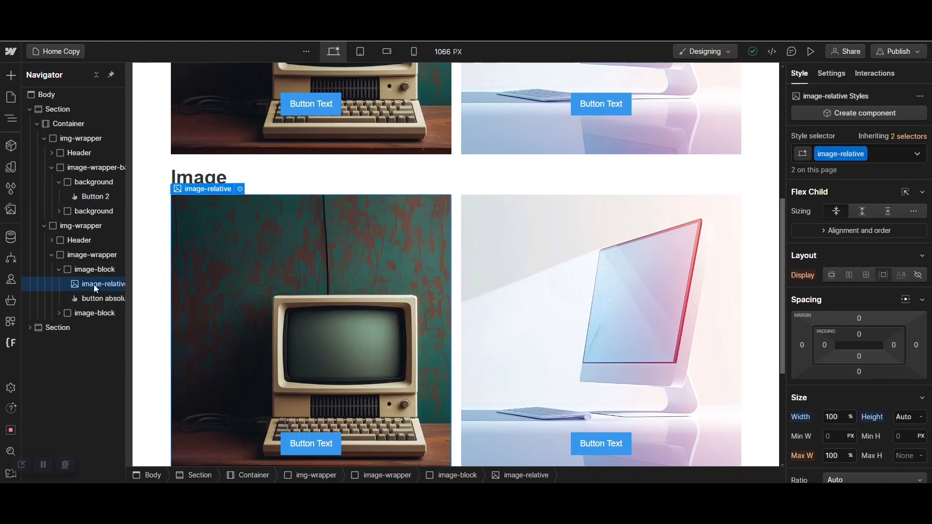
pyautogui.click(97, 255)
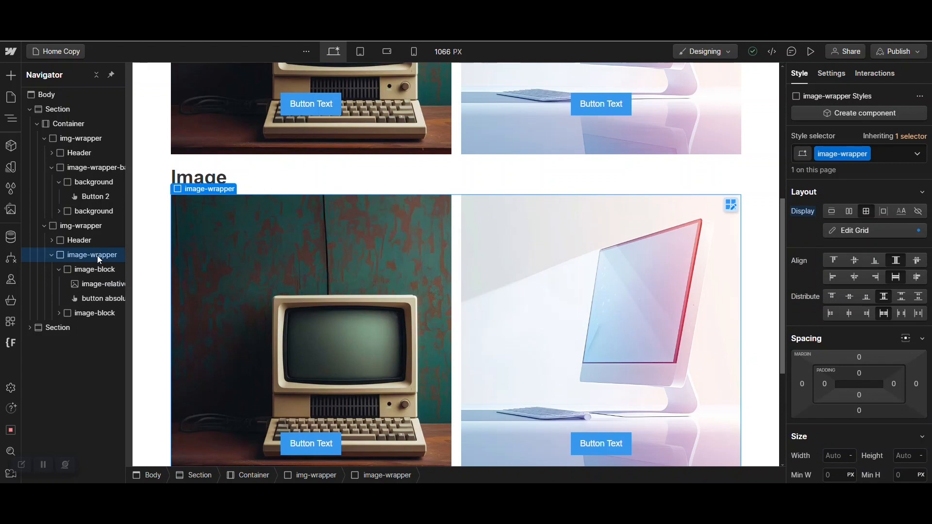
pyautogui.click(59, 269)
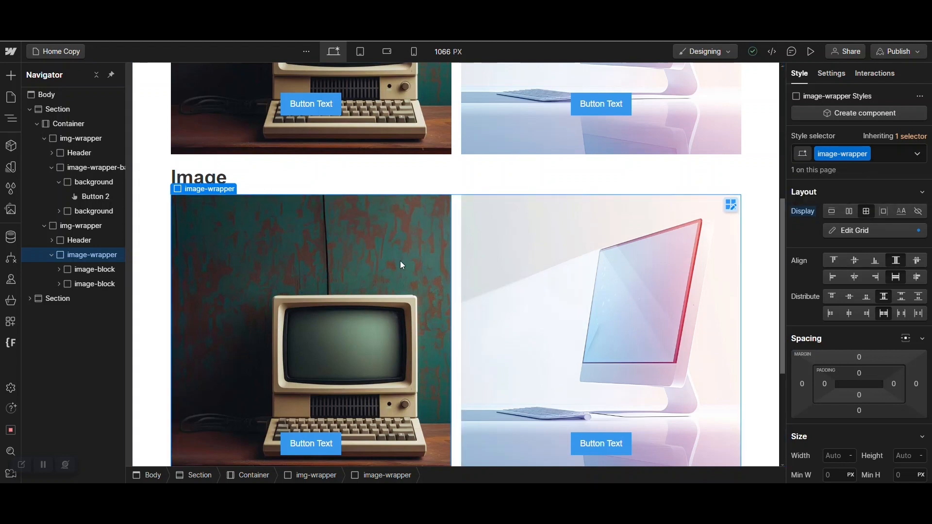
pyautogui.scroll(-3, 422, 263)
pyautogui.scroll(3, 422, 263)
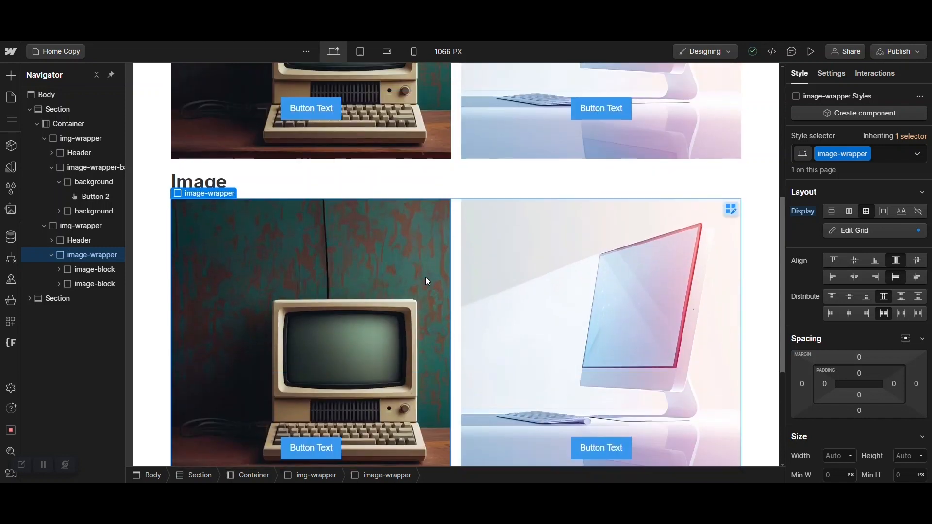
# Review the layout, alignment, size and position settings of the first image-block in the Image section.
pyautogui.click(85, 270)
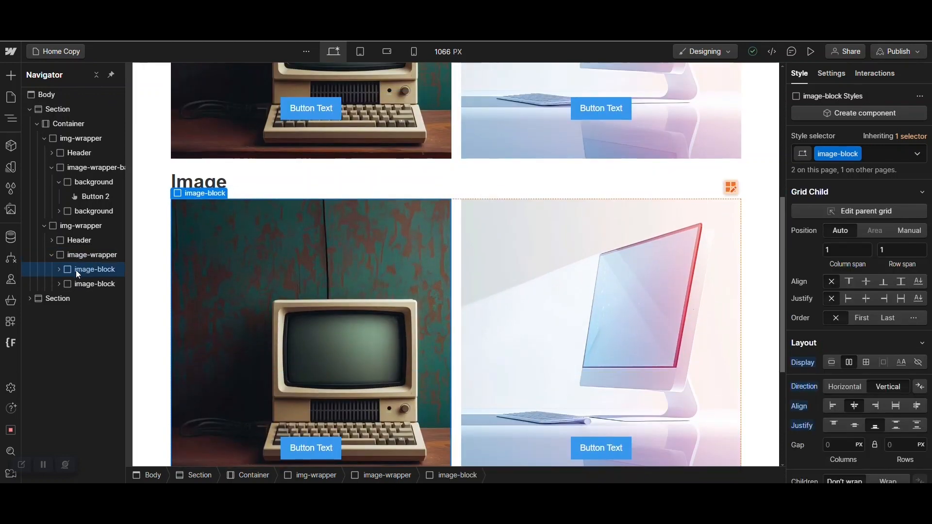
pyautogui.click(59, 270)
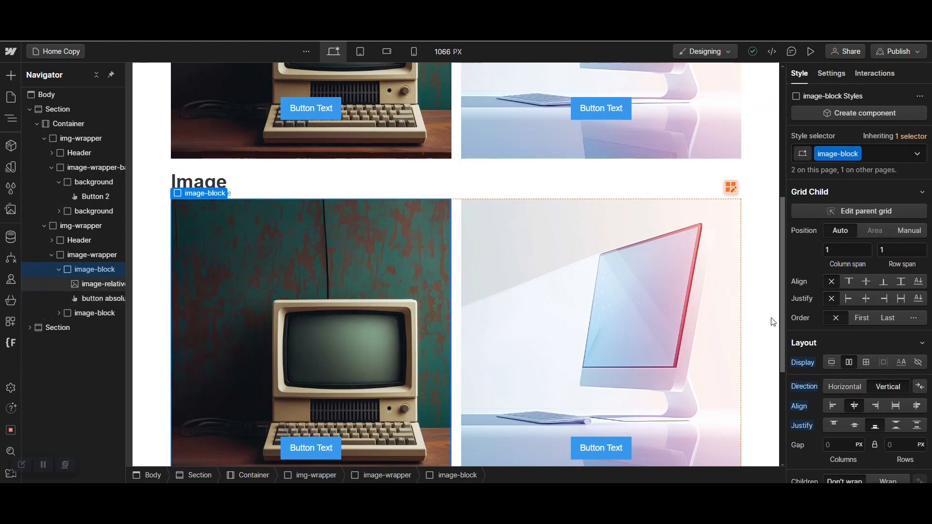
pyautogui.scroll(-8, 852, 280)
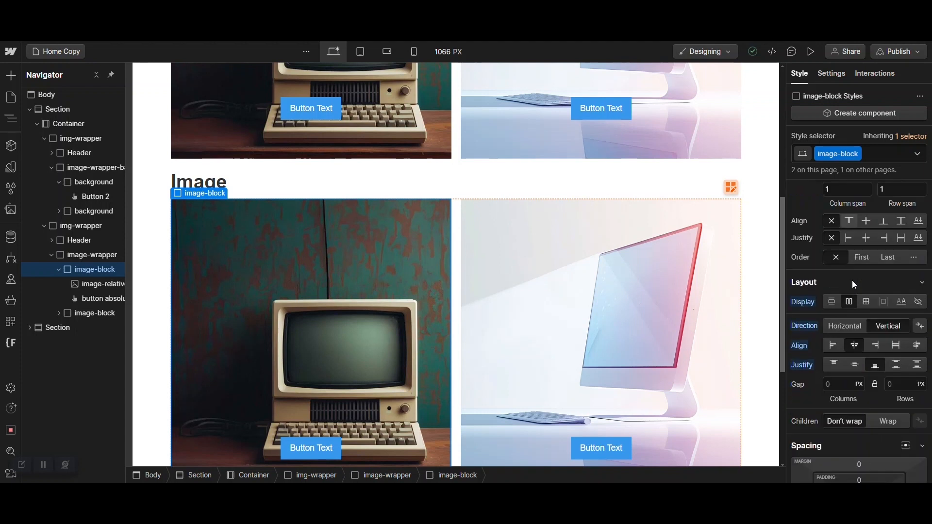
pyautogui.scroll(-2, 852, 282)
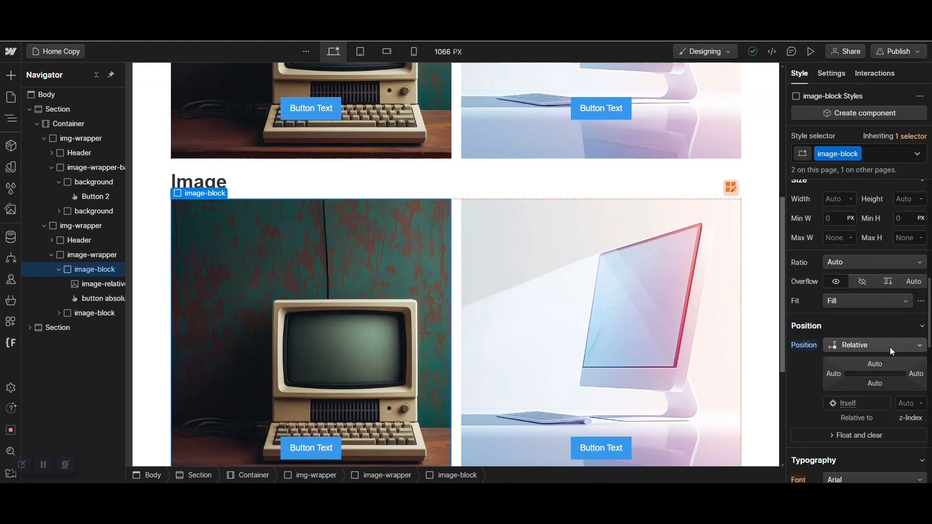
pyautogui.scroll(8, 890, 347)
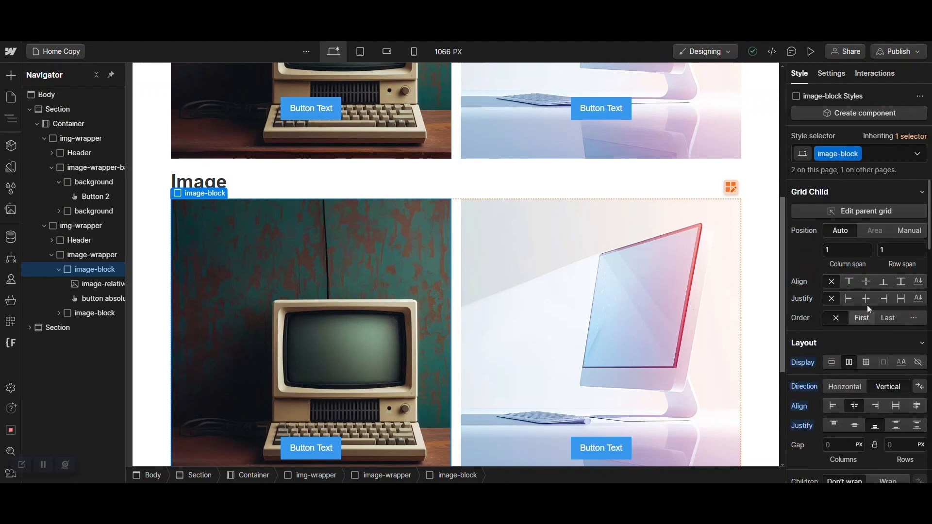
pyautogui.scroll(-2, 873, 296)
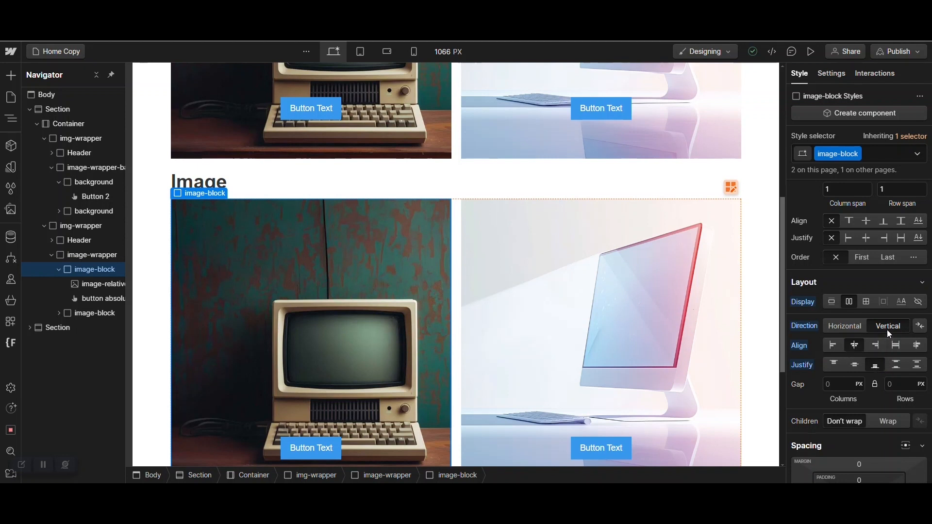
pyautogui.scroll(-4, 888, 333)
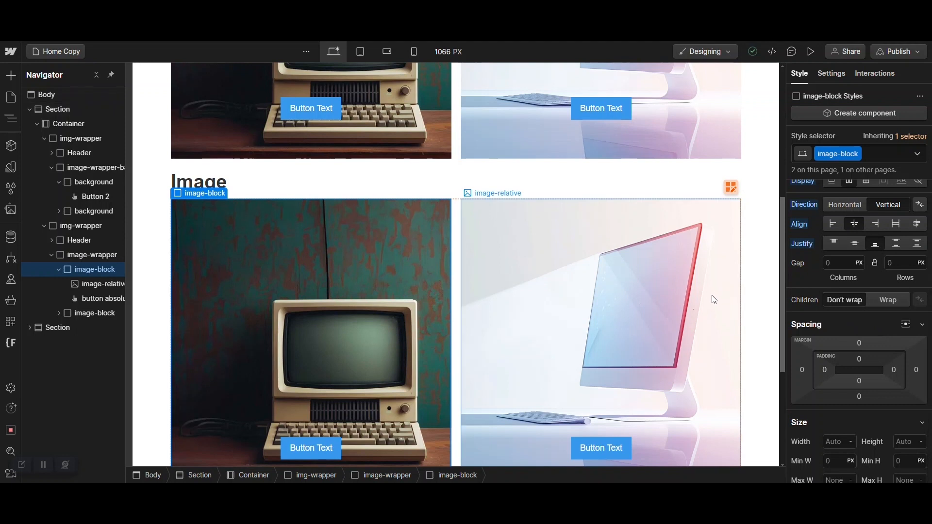
# Review the sizing and position styles of the image-relative element inside the first image-block.
pyautogui.click(101, 286)
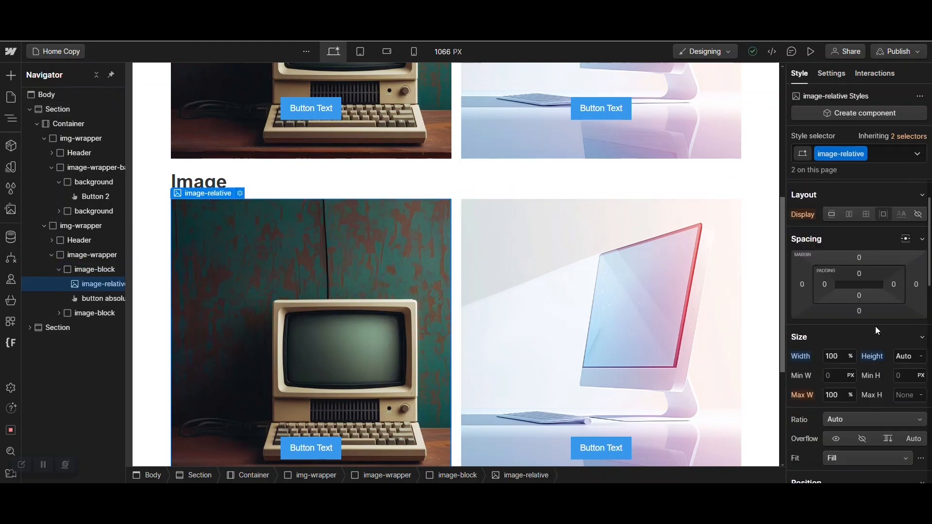
pyautogui.scroll(-7, 875, 326)
pyautogui.scroll(6, 875, 326)
pyautogui.scroll(-10, 846, 355)
pyautogui.scroll(10, 846, 354)
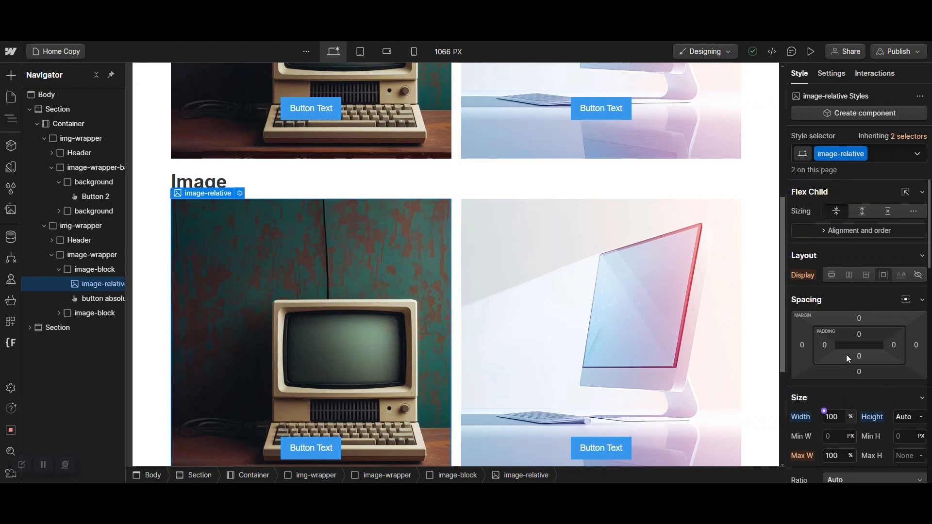
# Examine the margin, position type, relative parent and z-index of the button absolute element in the first image-block.
pyautogui.click(103, 299)
pyautogui.scroll(-4, 834, 319)
pyautogui.scroll(2, 877, 291)
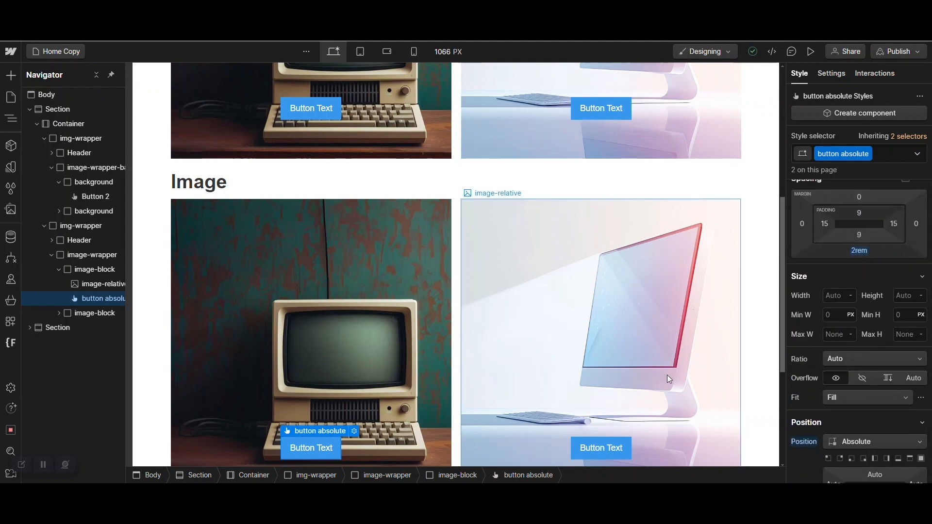
pyautogui.scroll(-3, 667, 373)
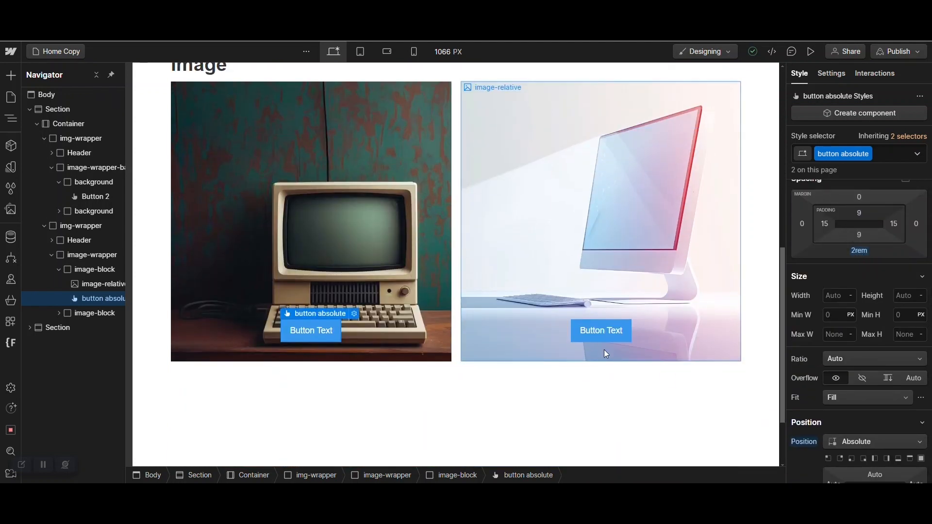
pyautogui.scroll(-3, 846, 302)
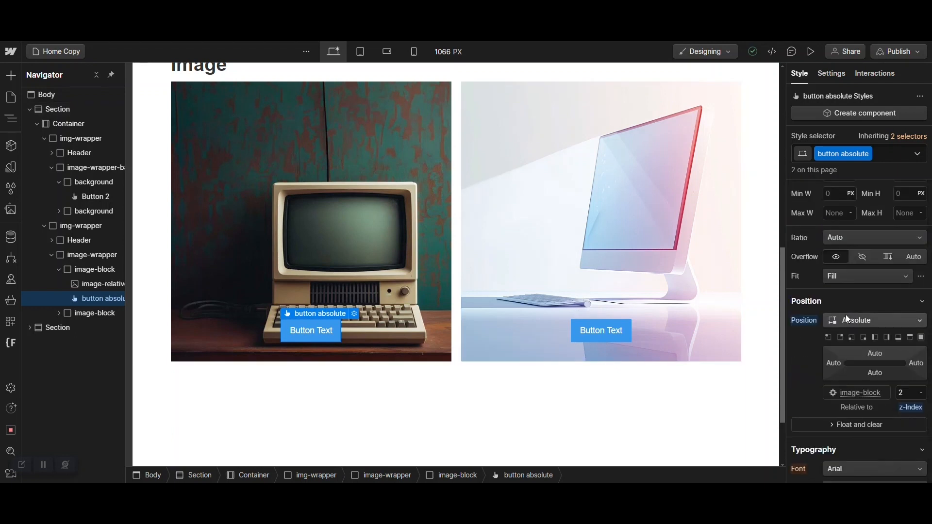
pyautogui.moveTo(916, 413)
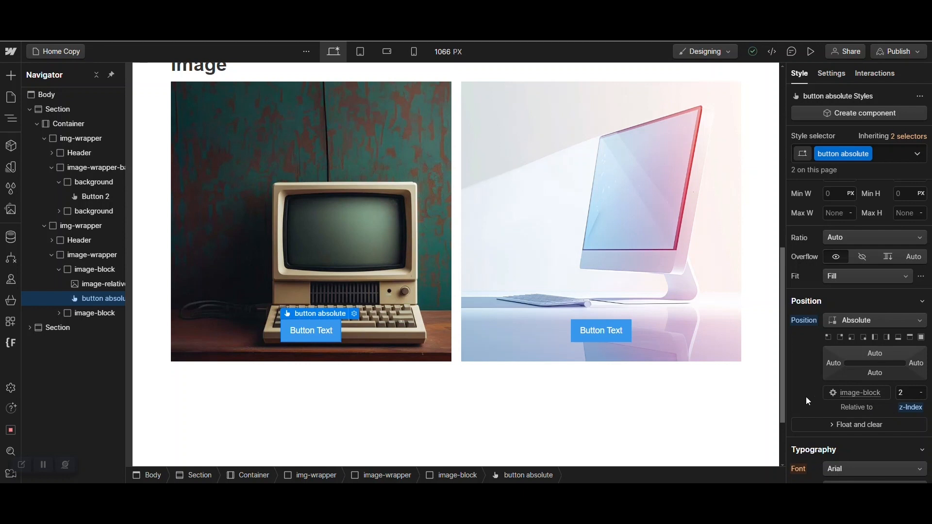
pyautogui.scroll(5, 805, 396)
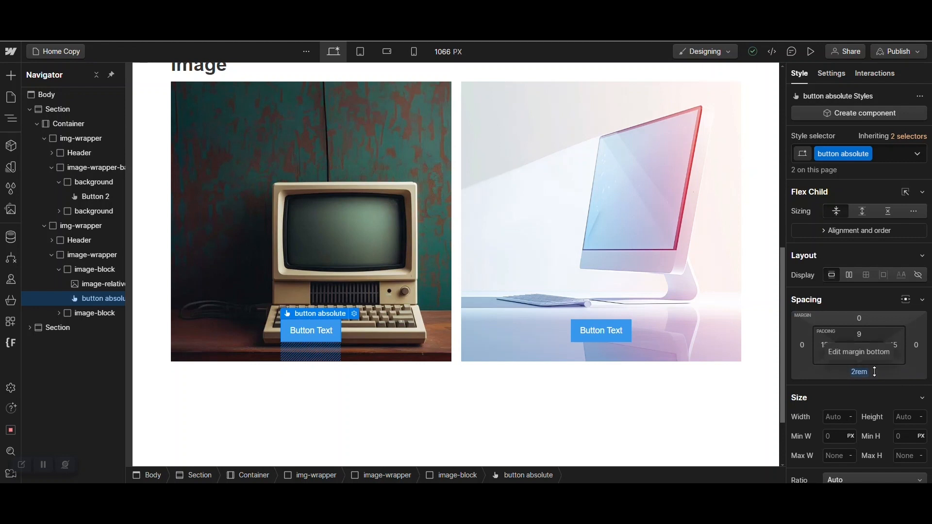
pyautogui.scroll(3, 659, 406)
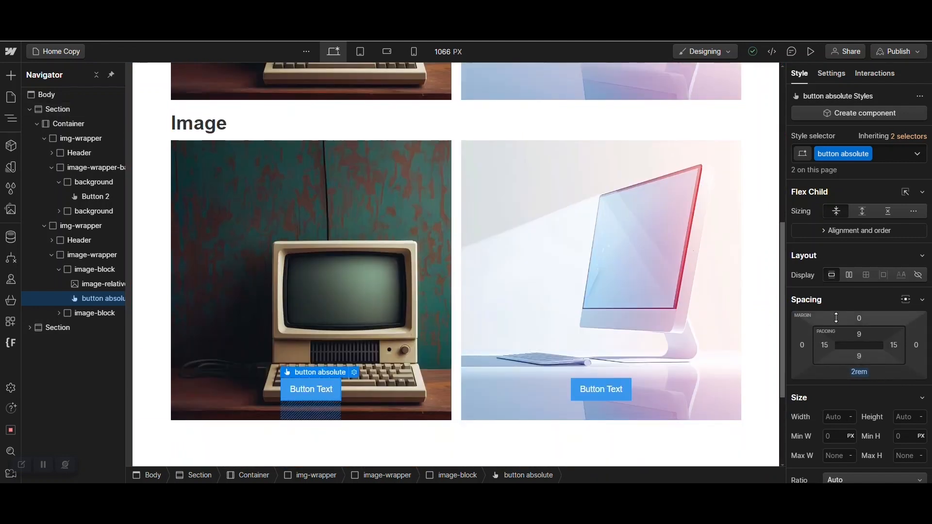
pyautogui.scroll(-5, 848, 354)
pyautogui.scroll(5, 848, 354)
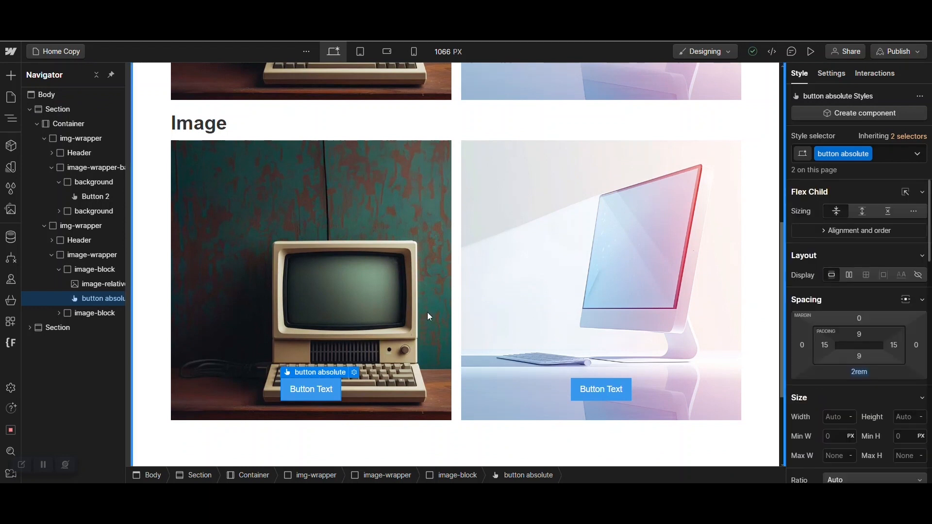
# Collapse the image-wrapper and check the Image section's buttons at the tablet, mobile landscape and mobile portrait breakpoints.
pyautogui.click(64, 270)
pyautogui.click(51, 256)
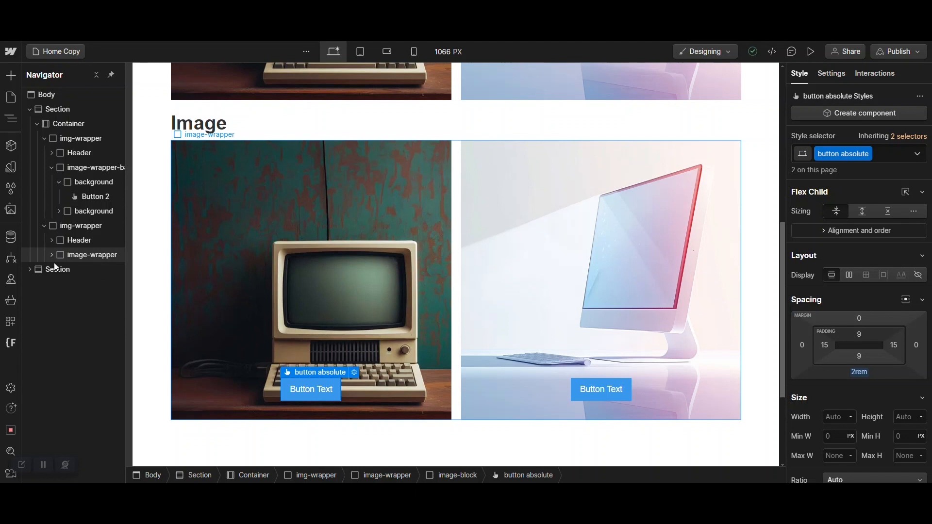
pyautogui.click(360, 51)
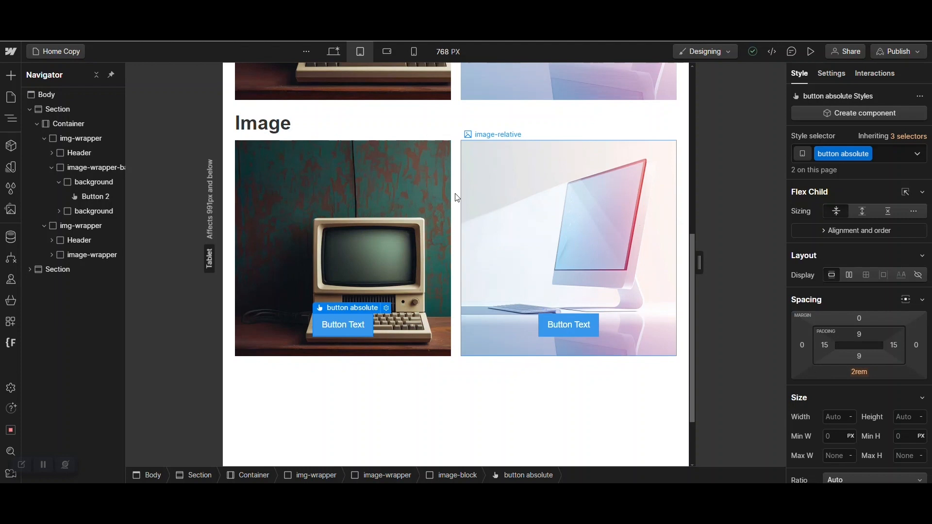
pyautogui.click(387, 52)
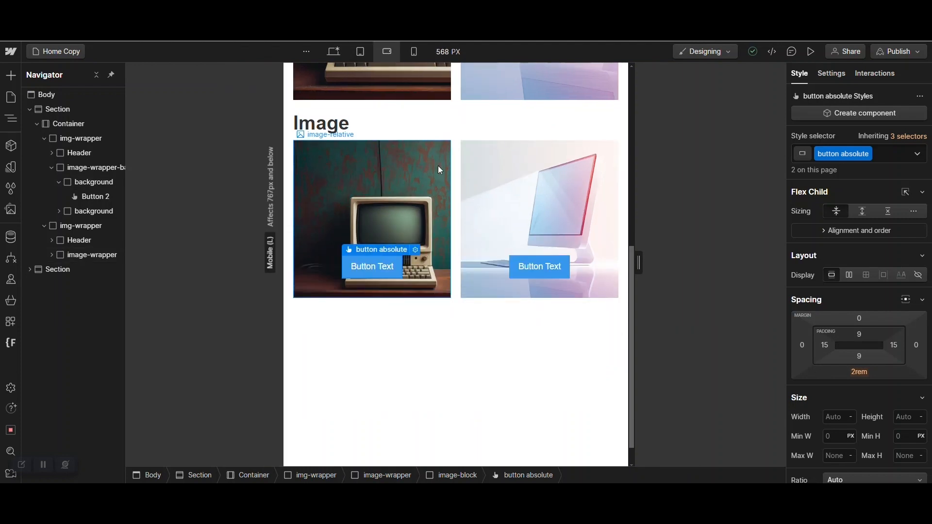
pyautogui.click(417, 53)
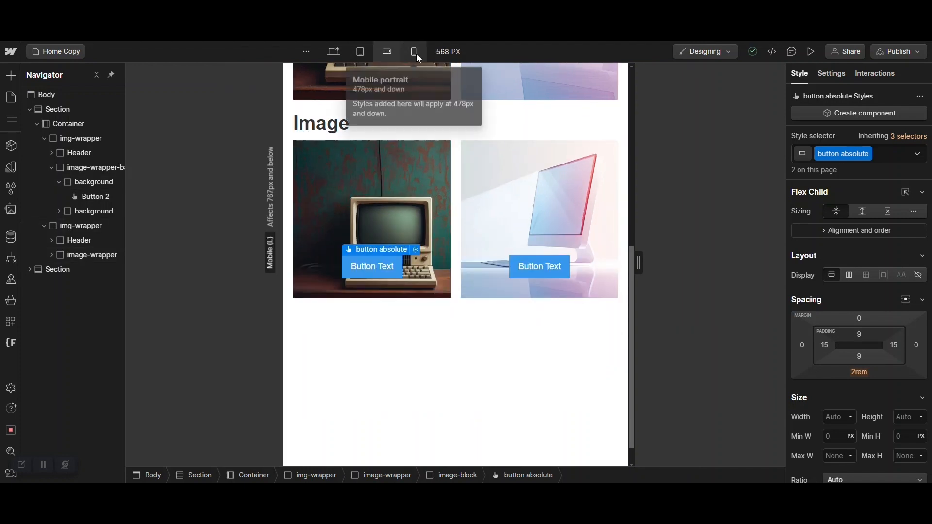
pyautogui.scroll(-8, 476, 241)
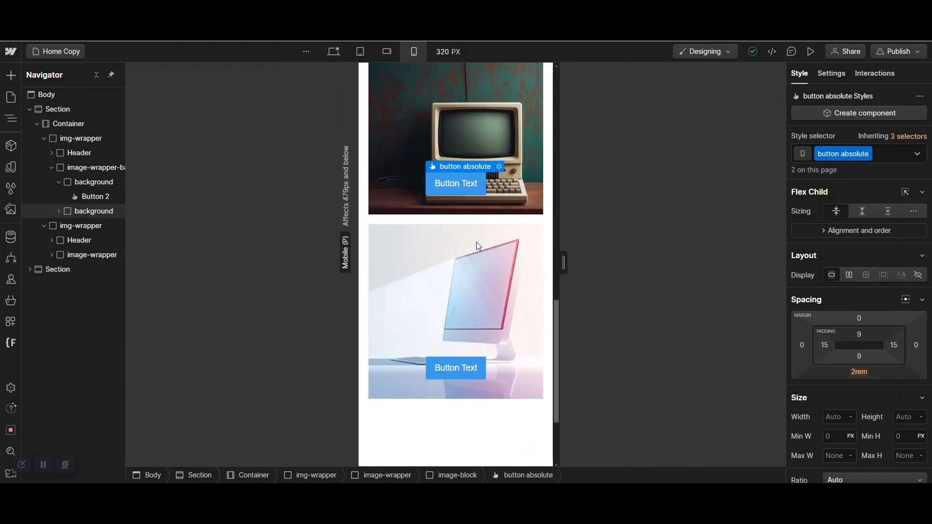
# At the mobile portrait breakpoint, select Button 2 on the background section's first image to inspect its spacing.
pyautogui.scroll(2, 476, 241)
pyautogui.scroll(10, 476, 241)
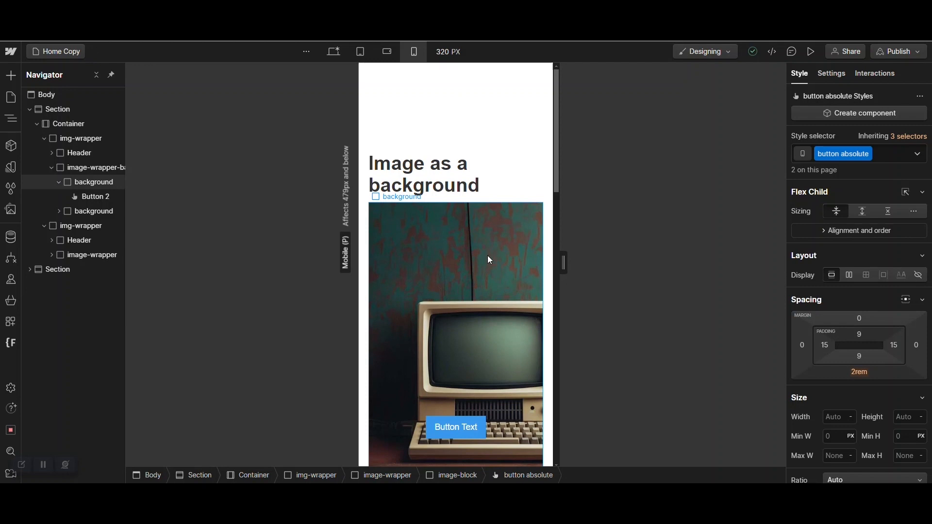
pyautogui.scroll(-3, 483, 288)
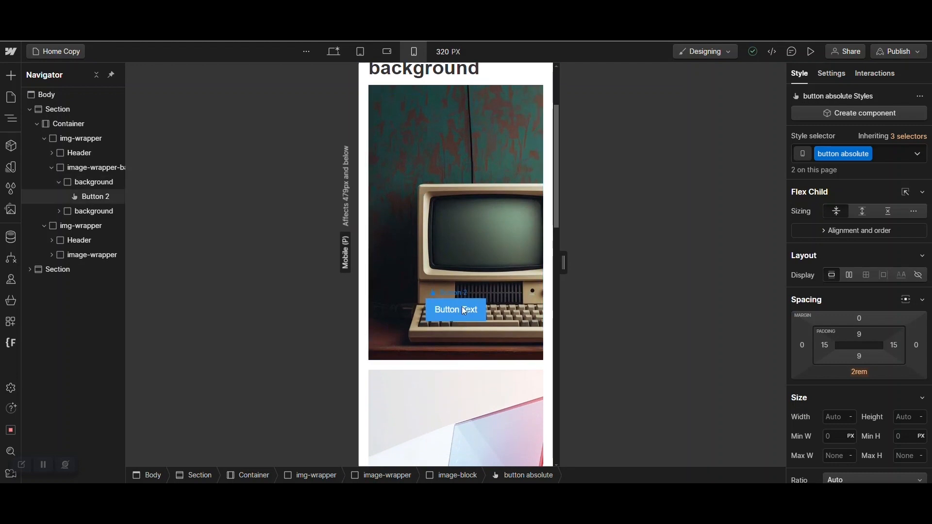
pyautogui.click(464, 311)
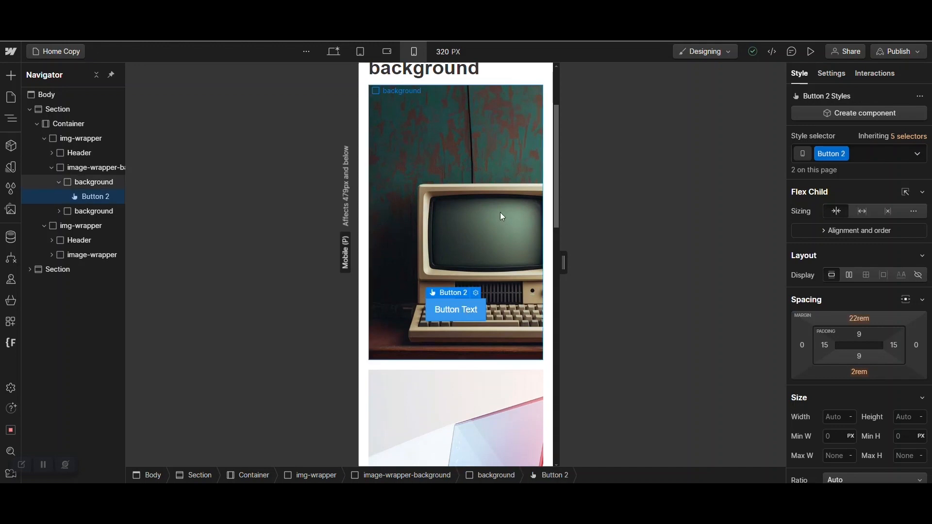
# Compare the button placement and image cropping between the background and Image sections at the mobile portrait breakpoint.
pyautogui.scroll(-4, 453, 217)
pyautogui.scroll(5, 454, 217)
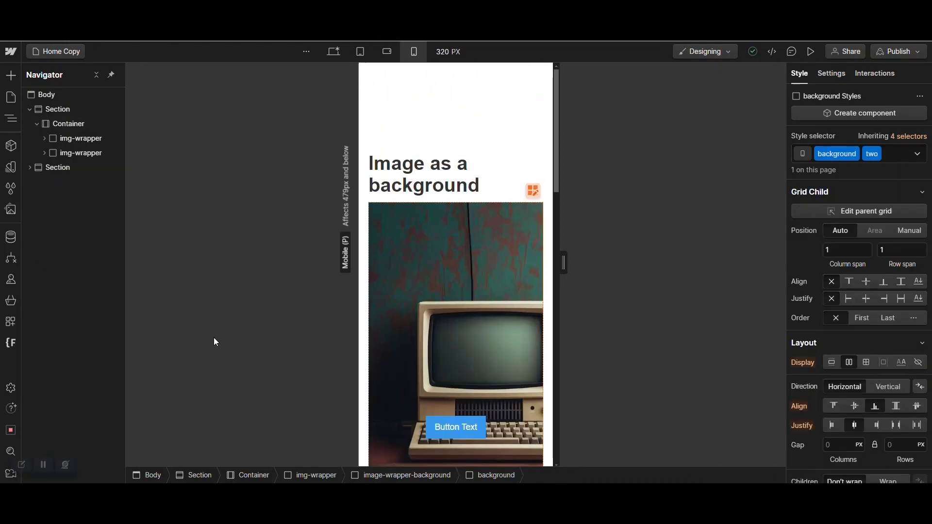
pyautogui.hotkey('ctrl', 'shift', 'd')
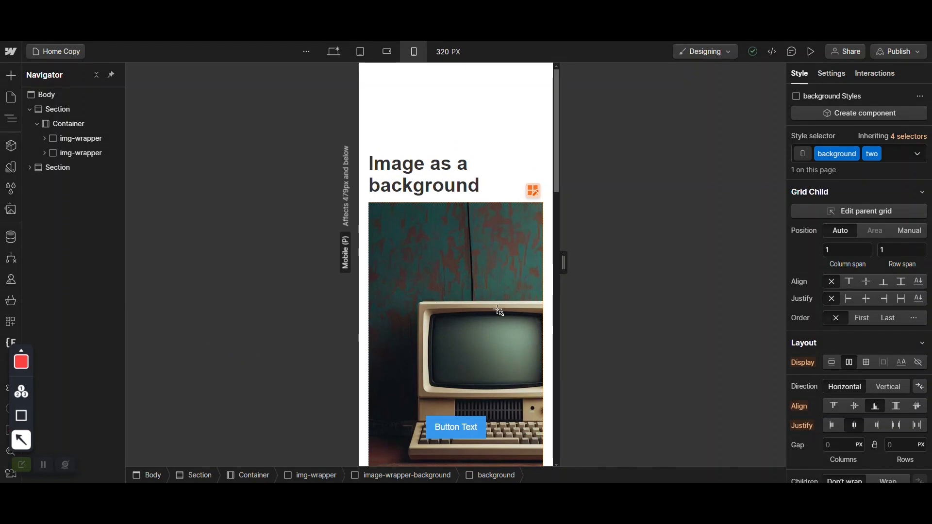
pyautogui.scroll(-8, 496, 281)
pyautogui.scroll(-5, 496, 280)
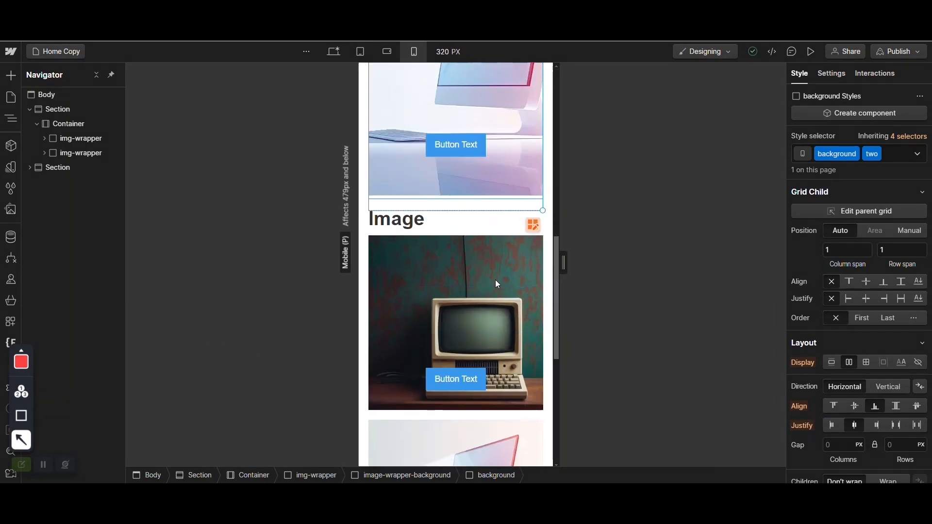
pyautogui.scroll(-2, 495, 284)
pyautogui.scroll(-1, 496, 292)
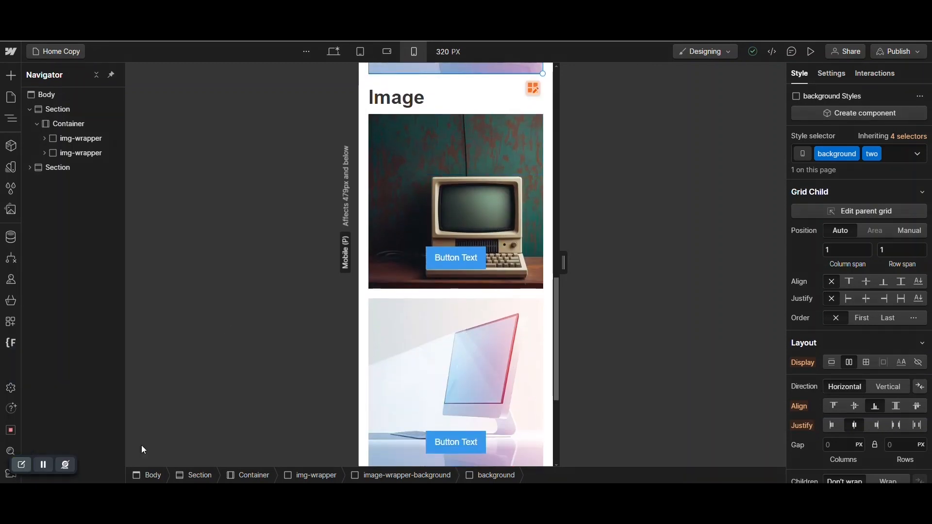
pyautogui.scroll(-4, 523, 327)
pyautogui.scroll(5, 526, 327)
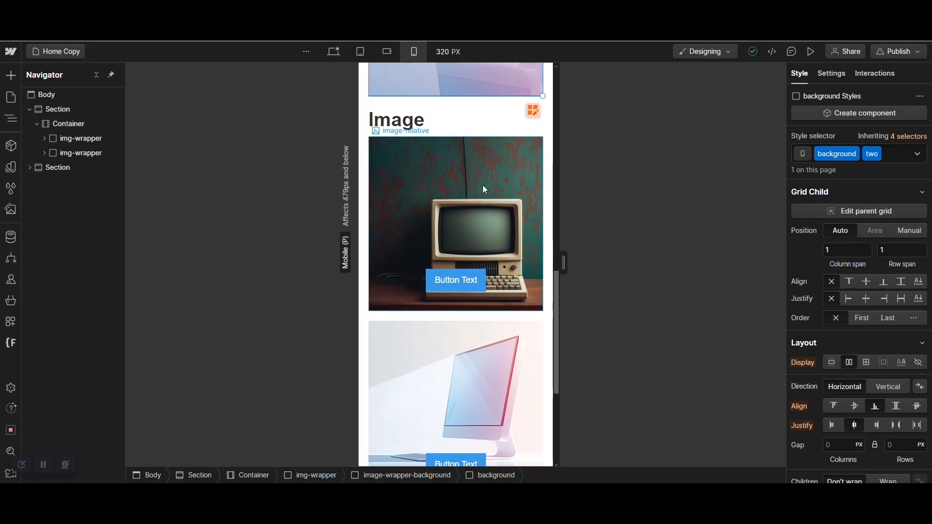
pyautogui.scroll(-3, 470, 175)
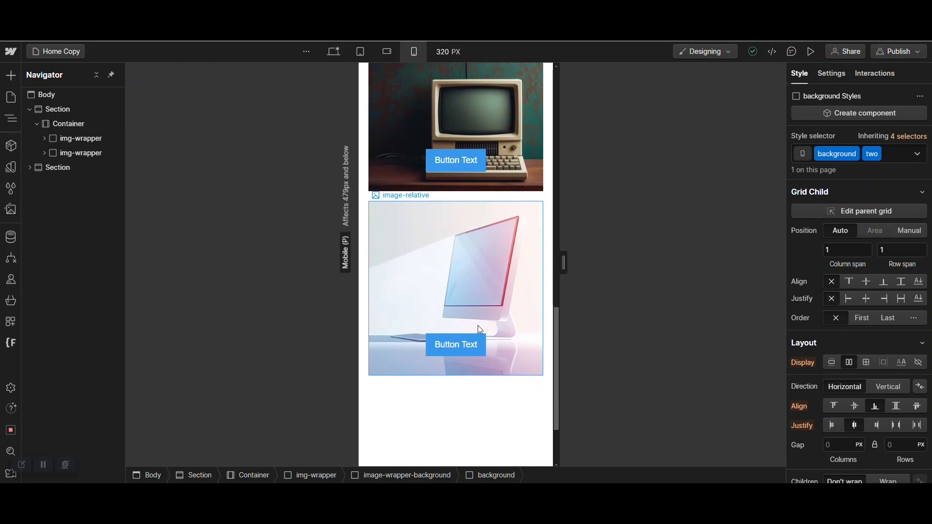
pyautogui.scroll(5, 492, 318)
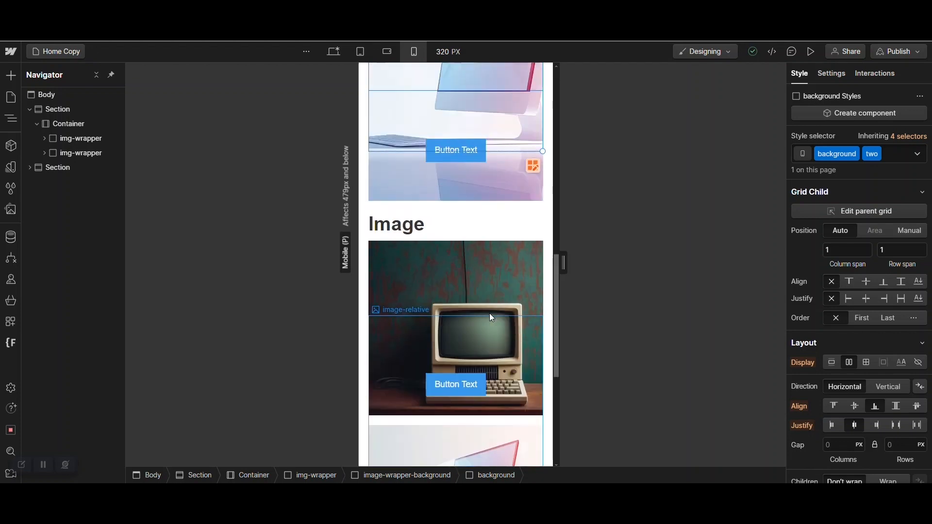
# Step through the mobile landscape and tablet breakpoints to desktop and compare the button positions in both image sections.
pyautogui.click(385, 52)
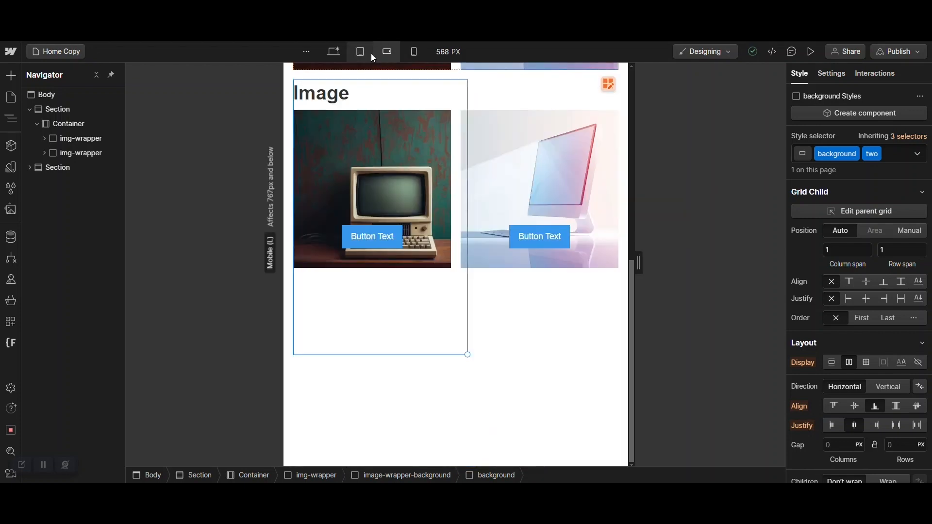
pyautogui.click(363, 54)
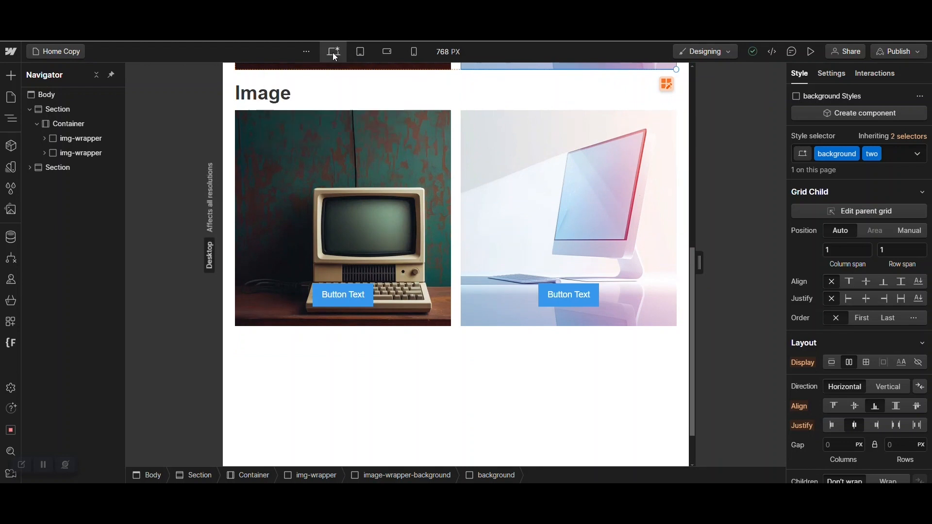
pyautogui.click(333, 52)
pyautogui.scroll(7, 522, 240)
pyautogui.scroll(-6, 522, 239)
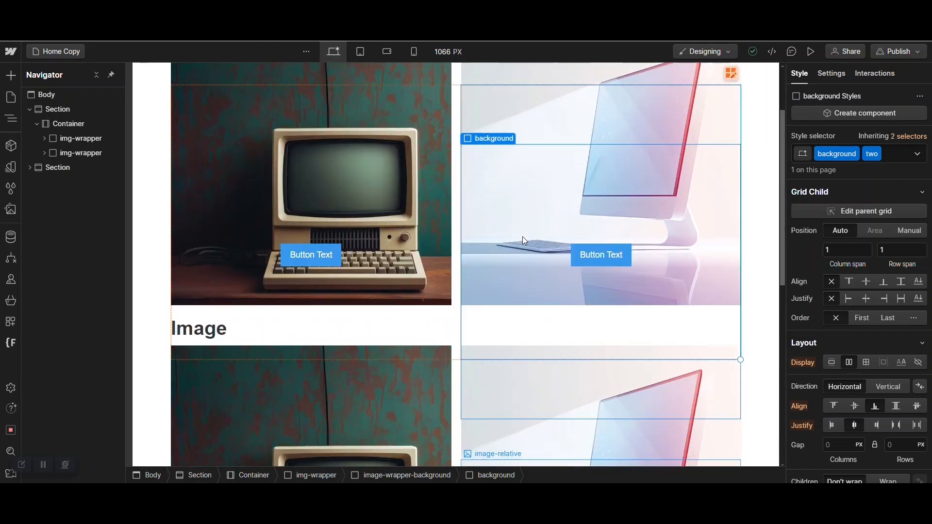
pyautogui.scroll(-2, 524, 240)
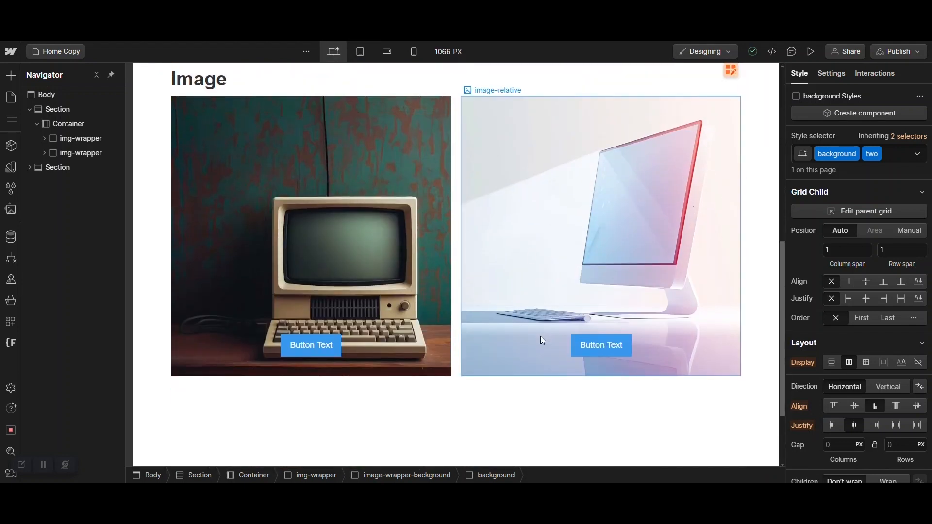
pyautogui.scroll(1, 542, 340)
pyautogui.scroll(5, 542, 340)
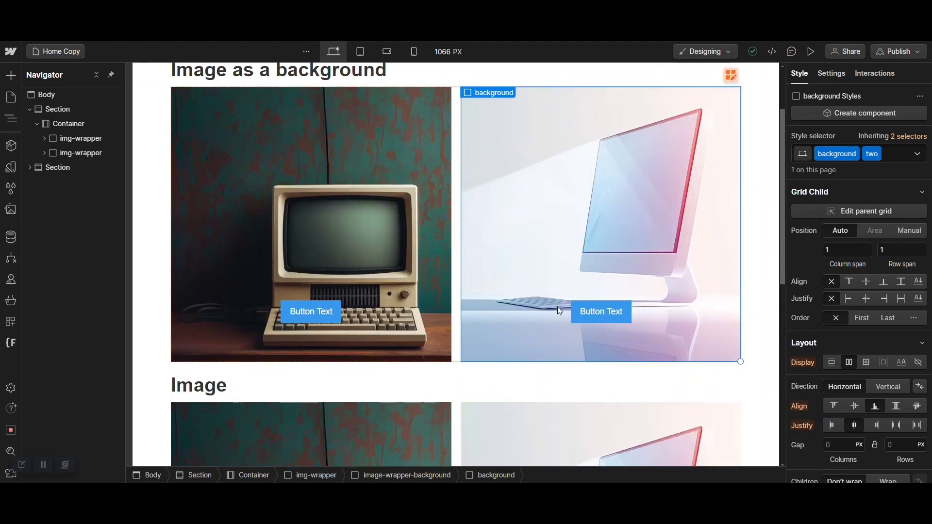
# At the tablet breakpoint, select Button 2 on the first background image and compare its placement with the Image section.
pyautogui.click(365, 52)
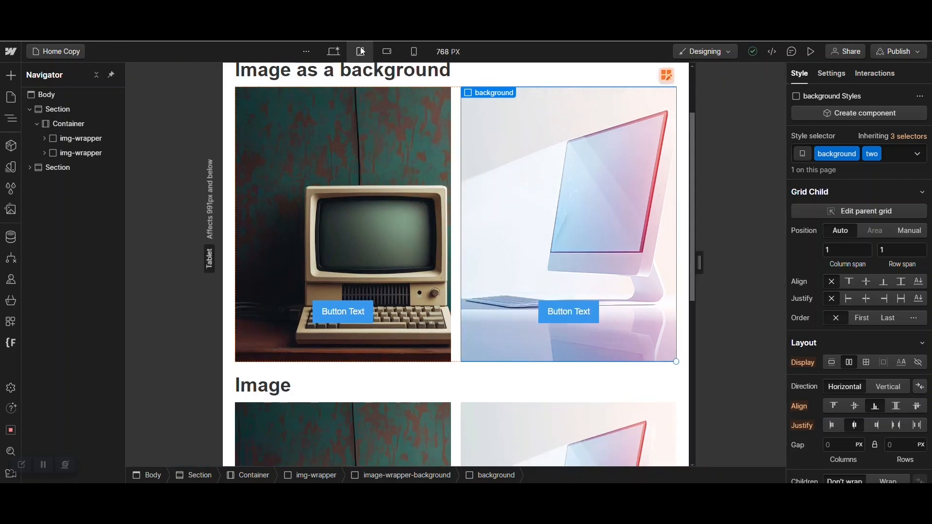
pyautogui.click(366, 315)
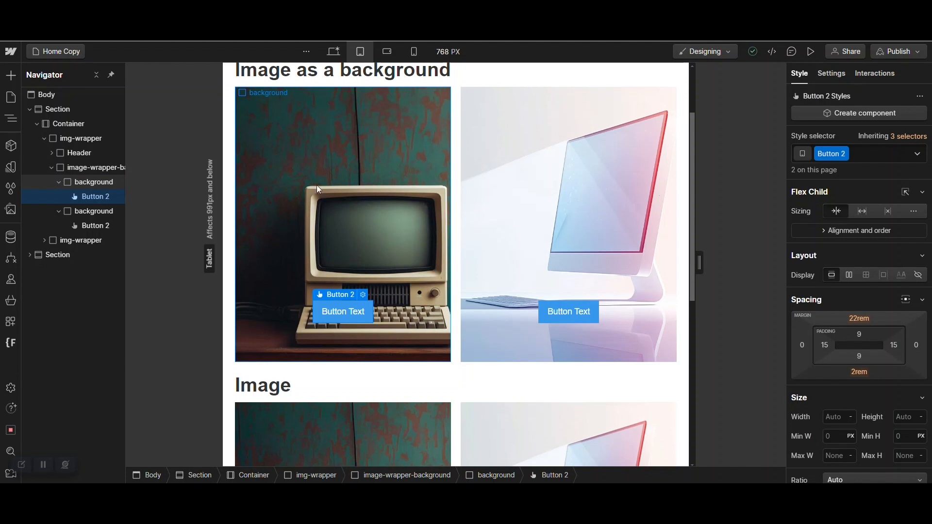
pyautogui.scroll(-6, 313, 145)
pyautogui.scroll(5, 313, 145)
pyautogui.scroll(1, 321, 165)
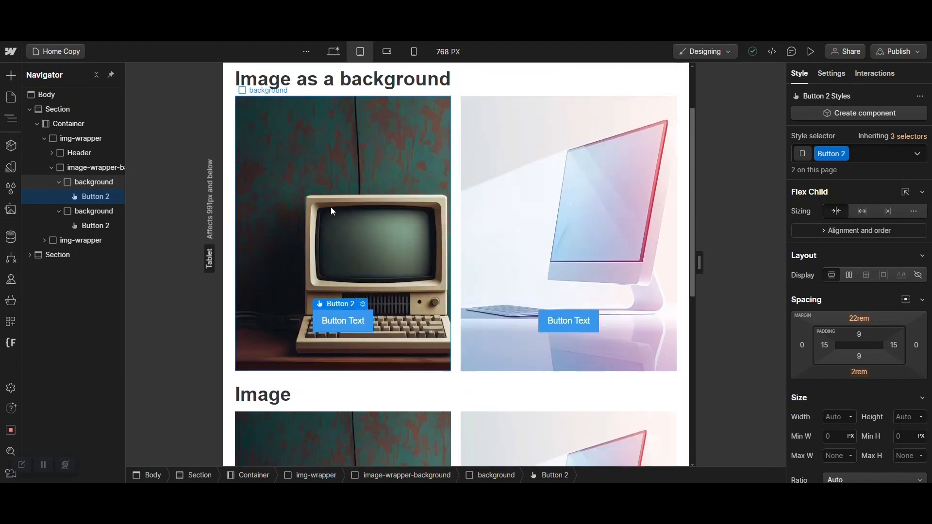
# Select the image-relative element in the Image section's first image-block to examine its layout and sizing at the tablet breakpoint.
pyautogui.scroll(-6, 329, 199)
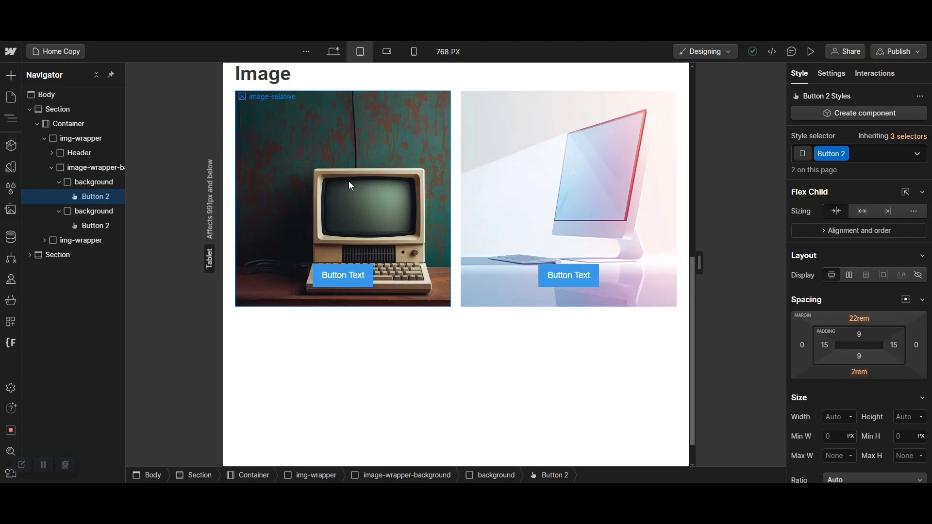
pyautogui.click(346, 167)
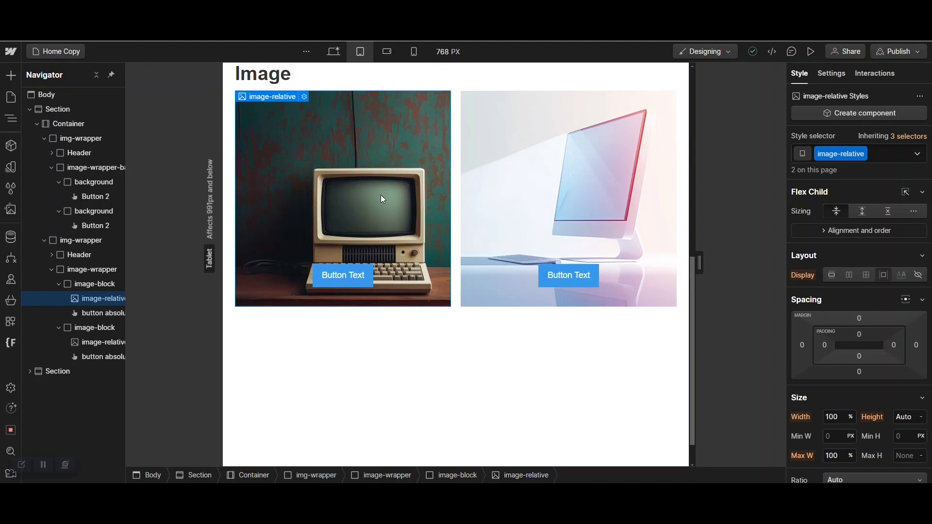
pyautogui.scroll(2, 383, 199)
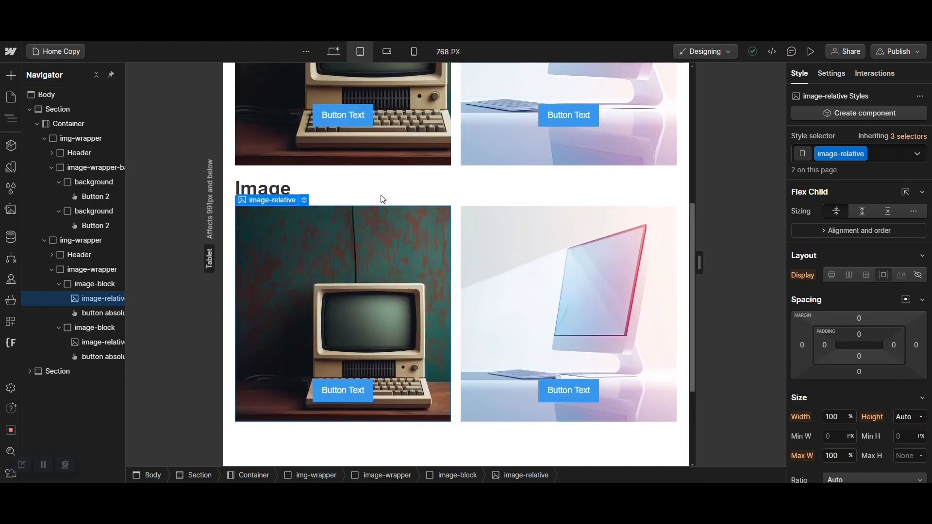